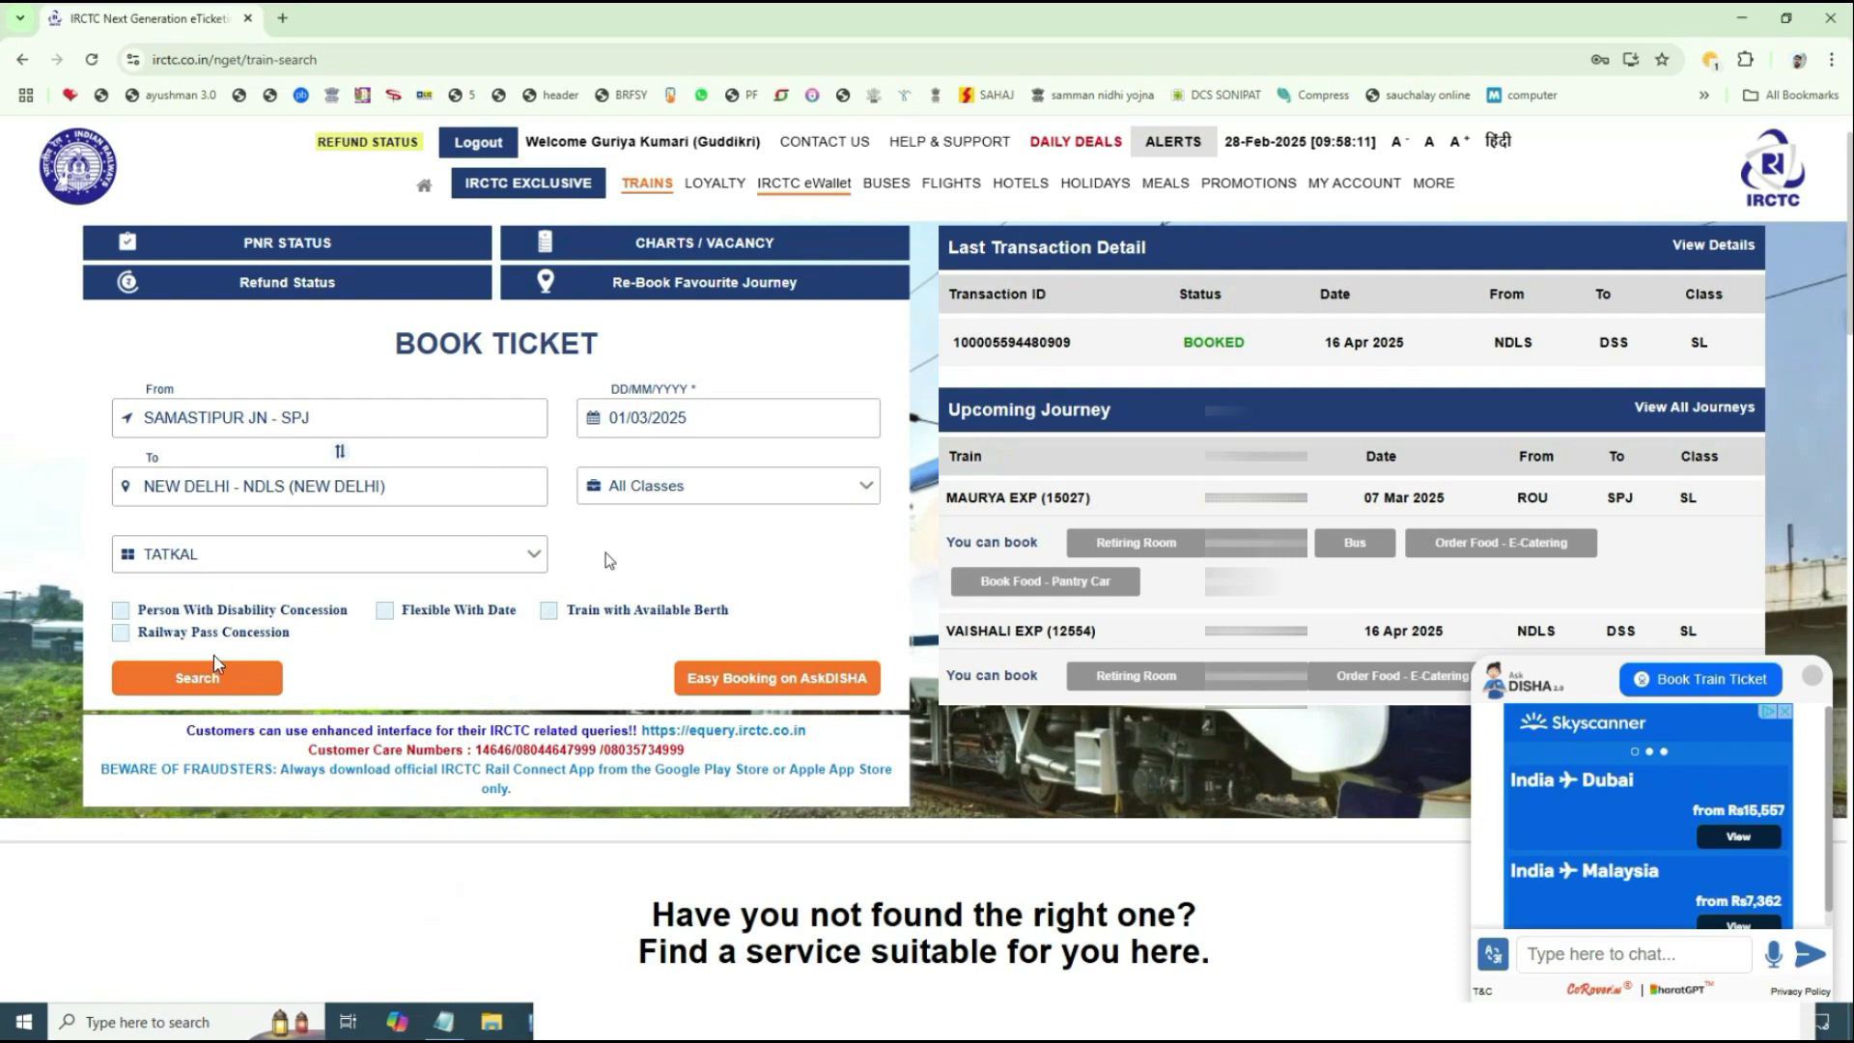
- Search Tatkal trains from SAMASTIPUR JN to NEW DELHI on 01/03/2025 and check AC 3 Tier (3A) availability for SWATANTRA S EXP (12561)
left_click(199, 679)
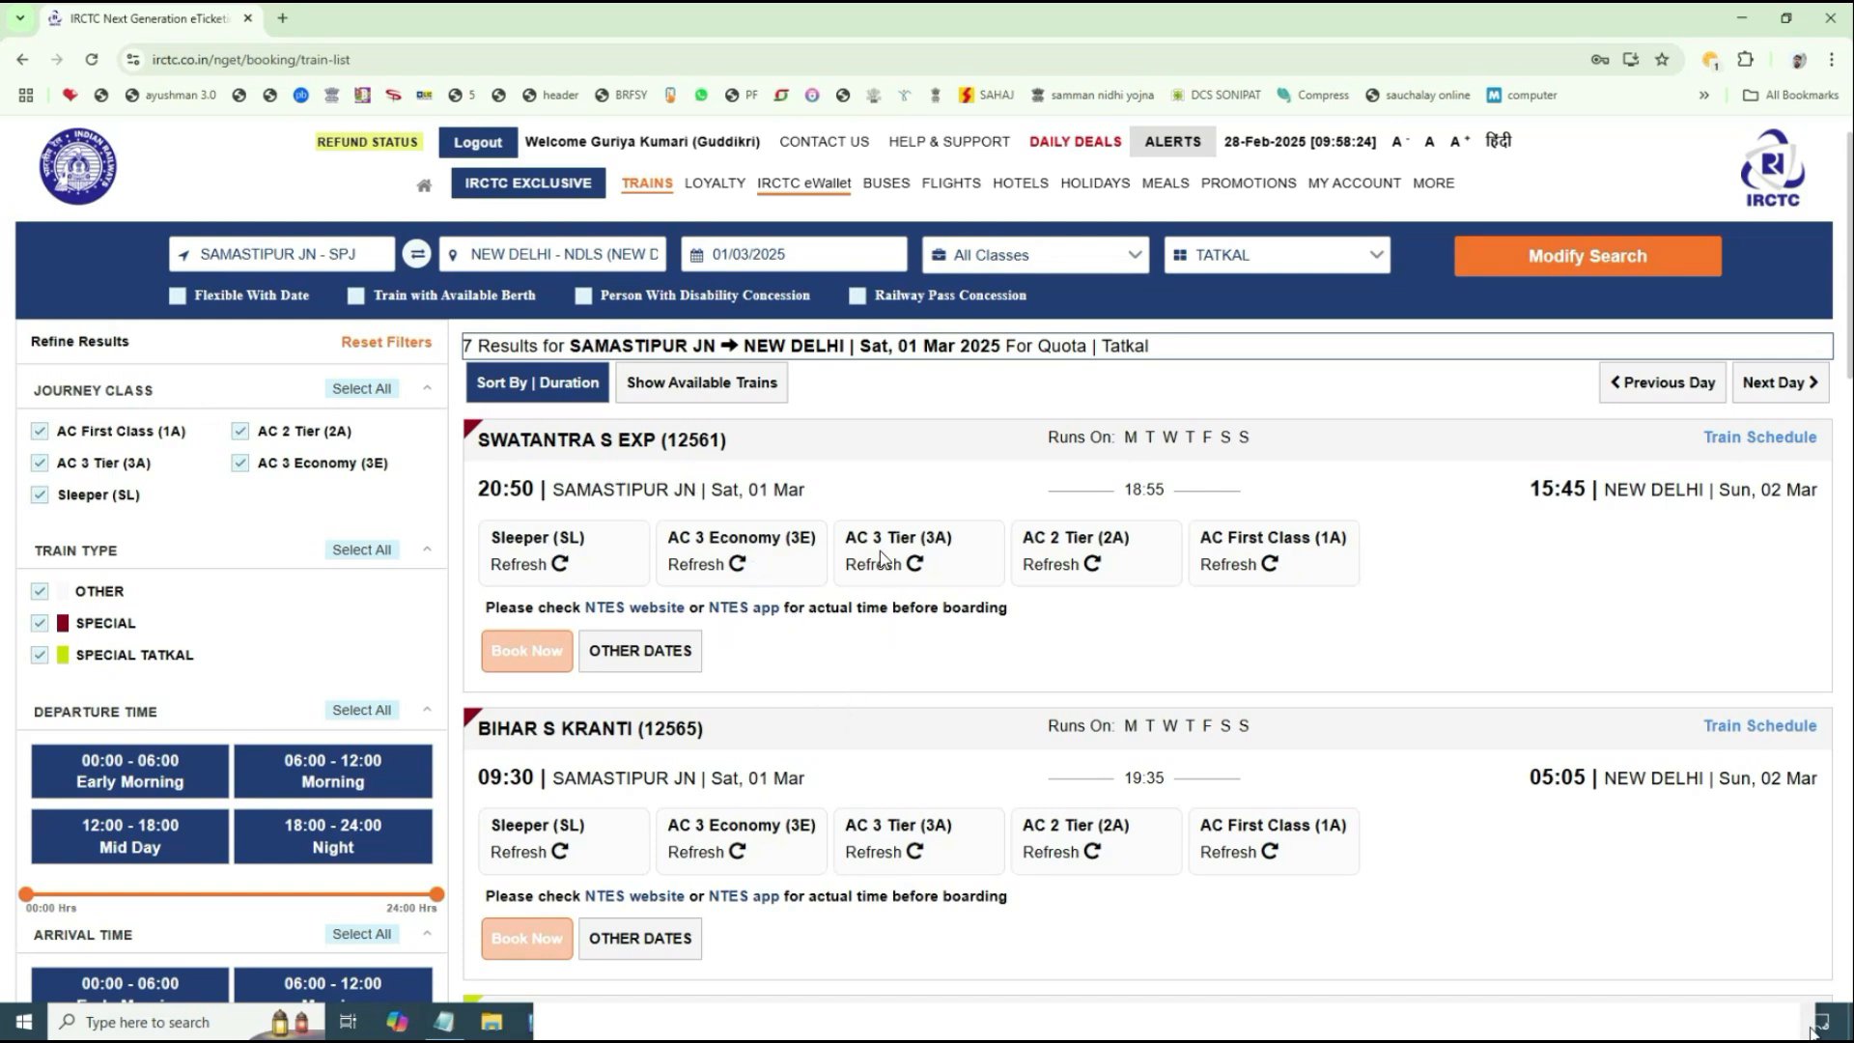
left_click(924, 548)
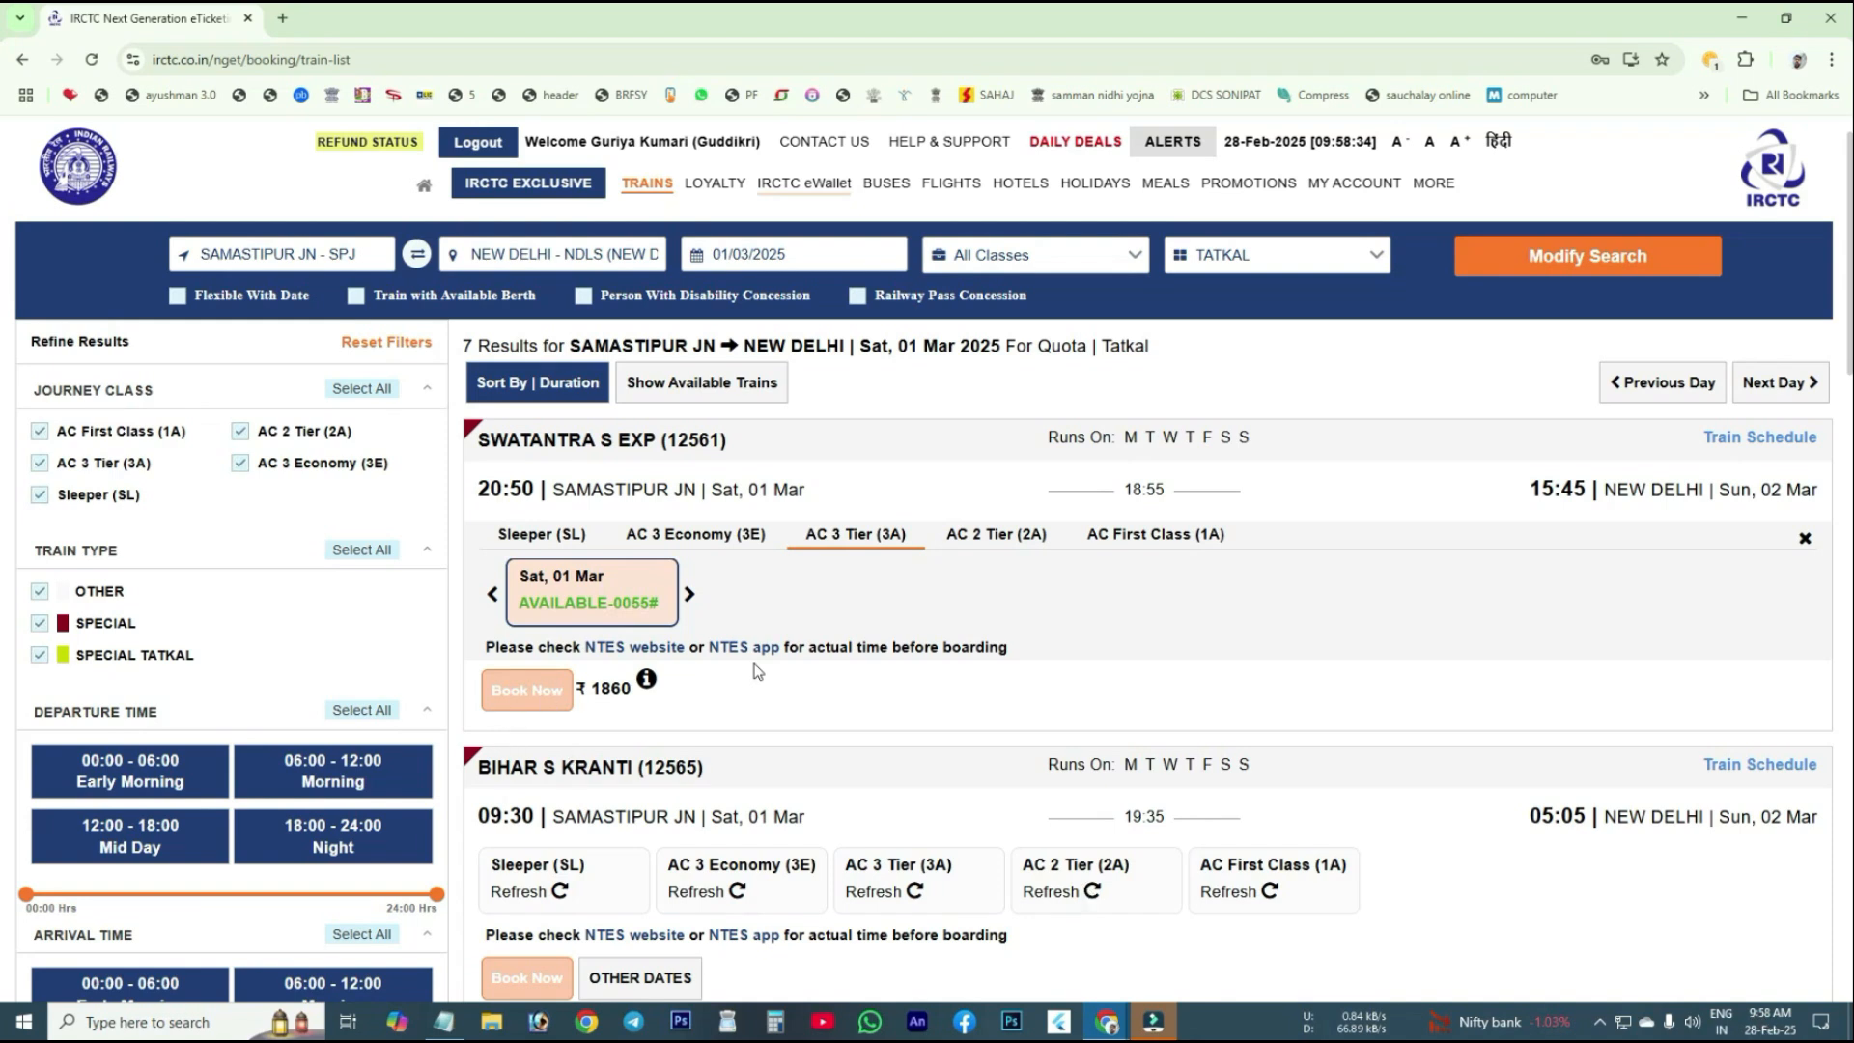
left_click(549, 699)
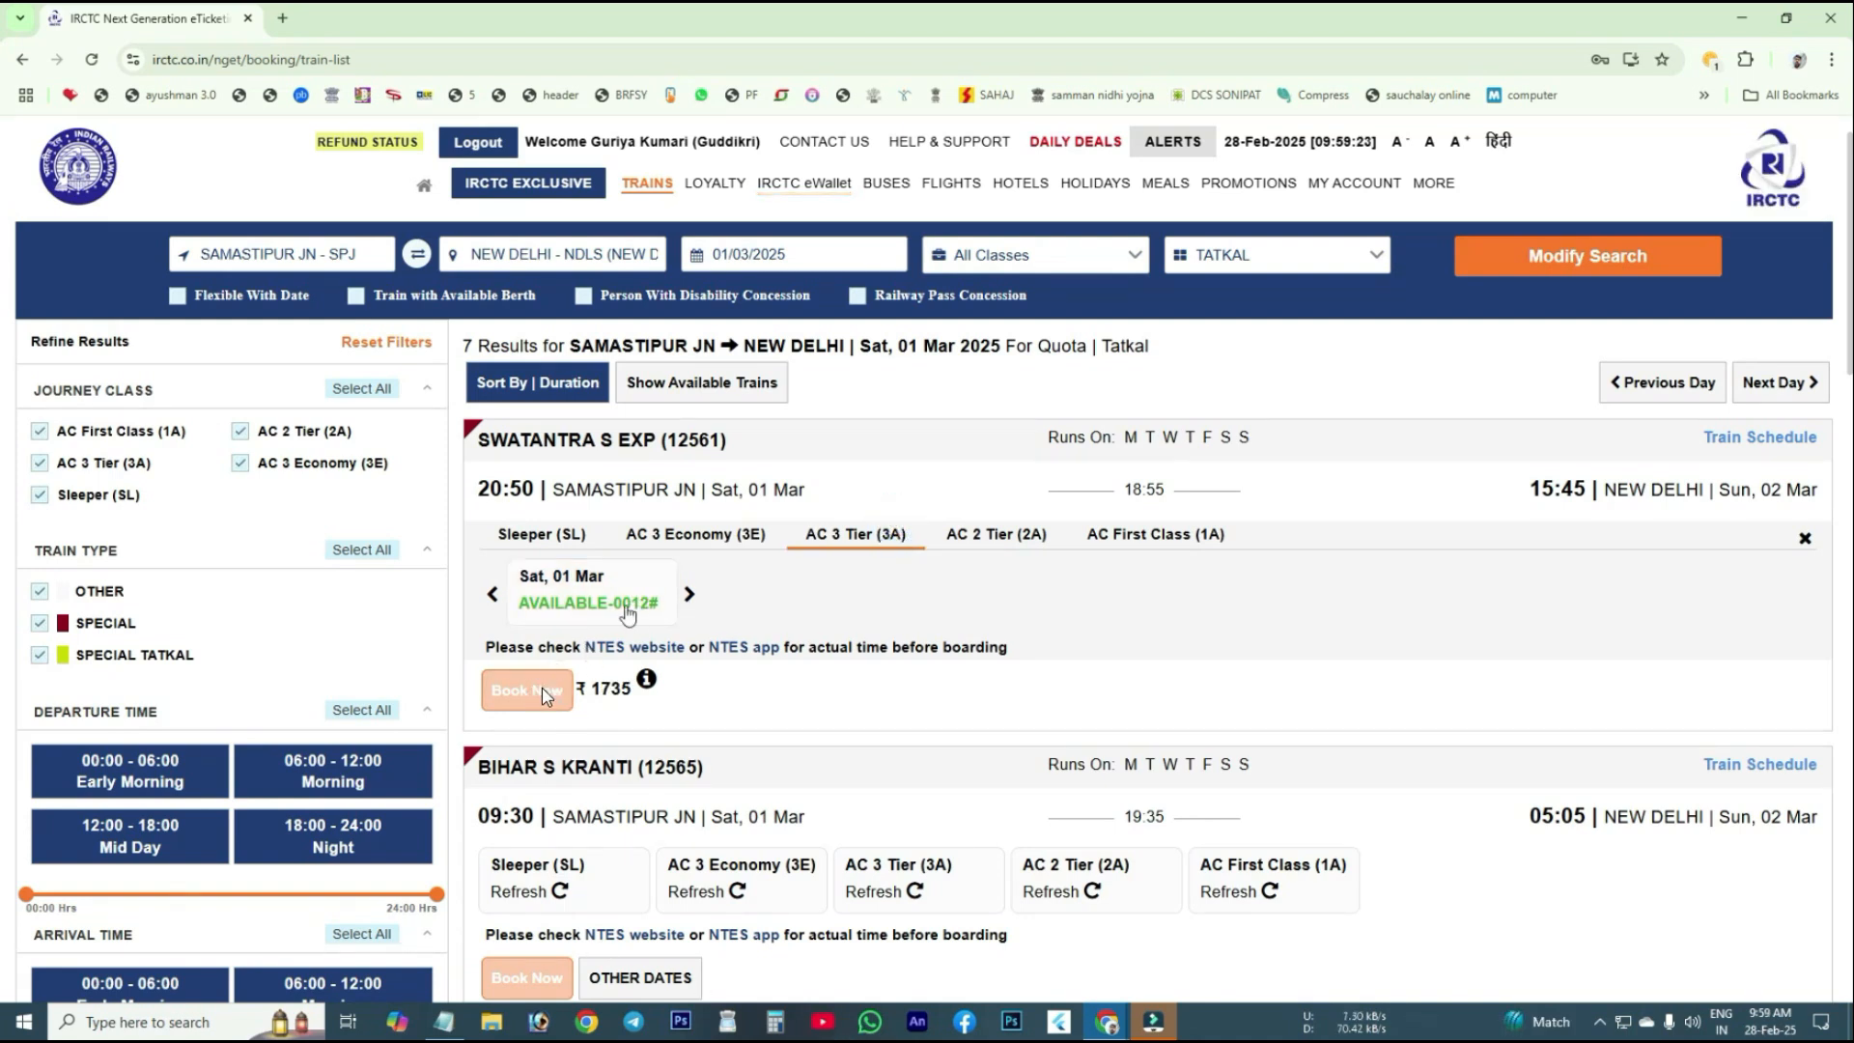
left_click(628, 606)
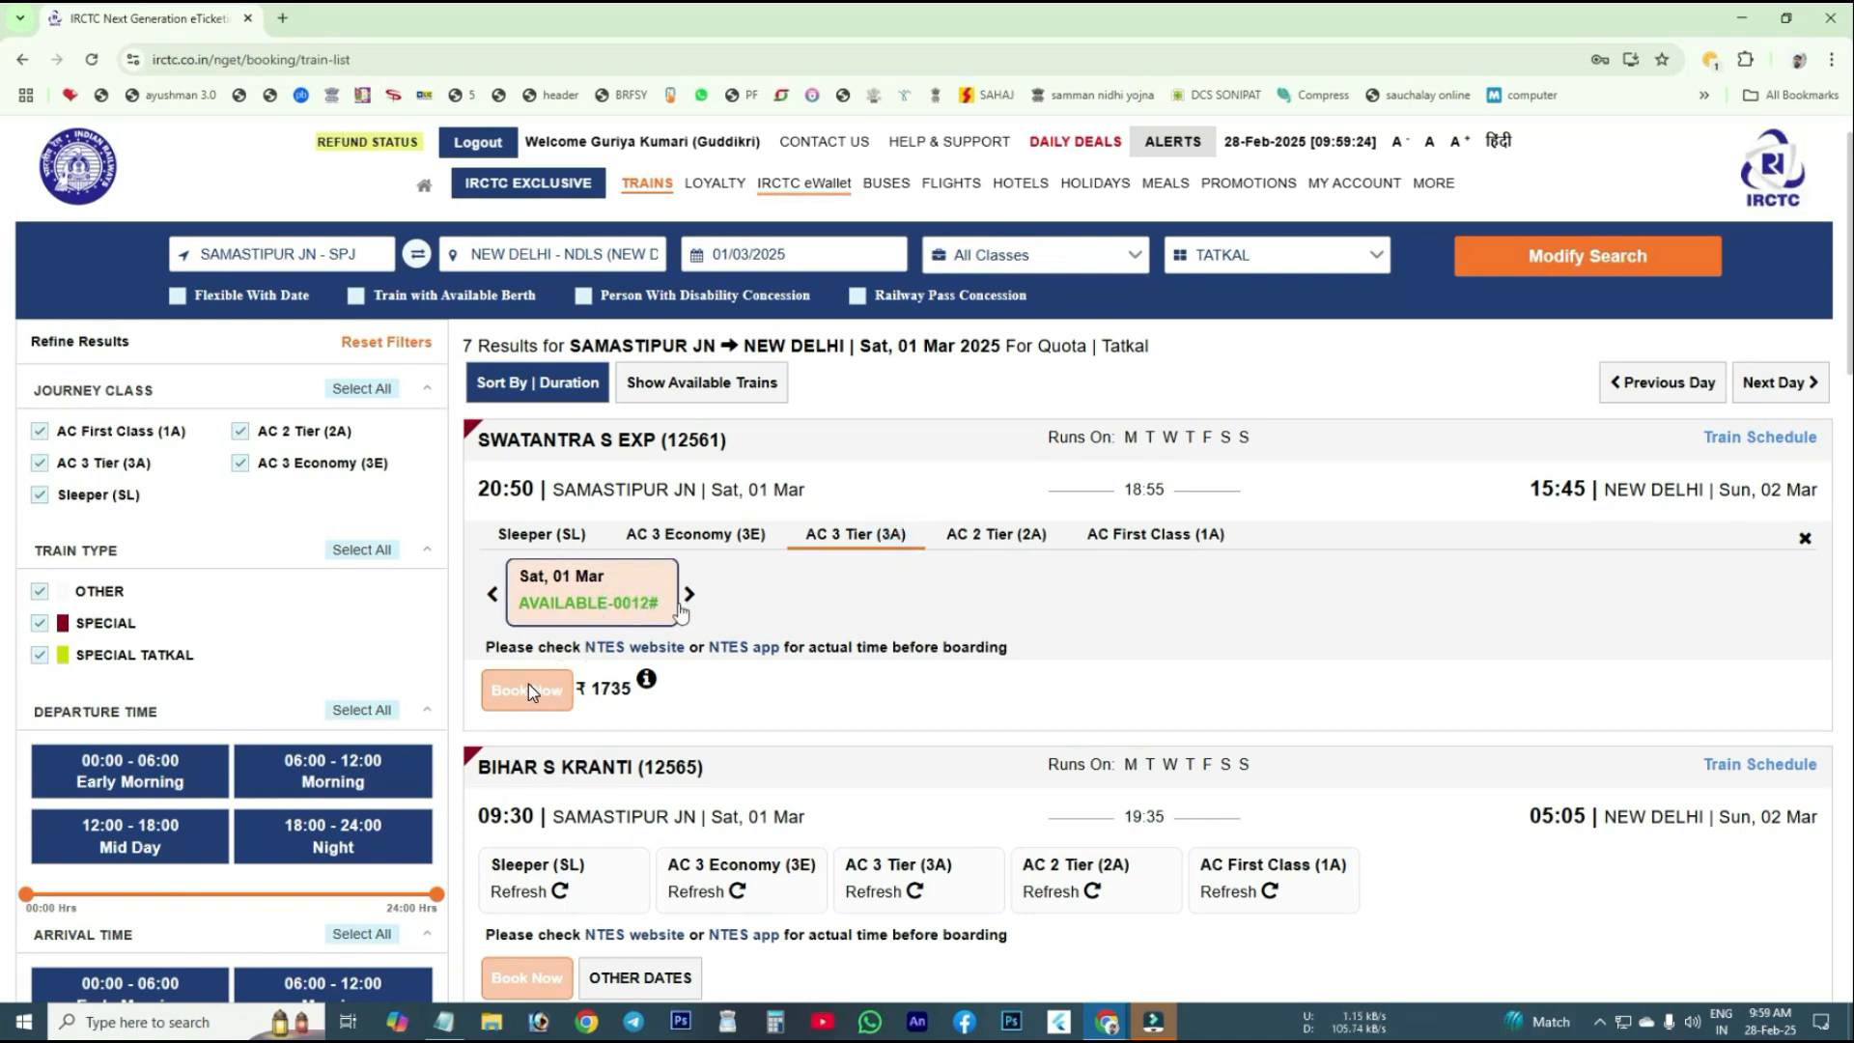
- Reload AC 3 Tier (3A) availability for SWATANTRA S EXP, select Sat, 01 Mar and try to book
scroll(692, 428, "down", 1)
left_click(693, 436)
left_click(854, 436)
left_click(628, 512)
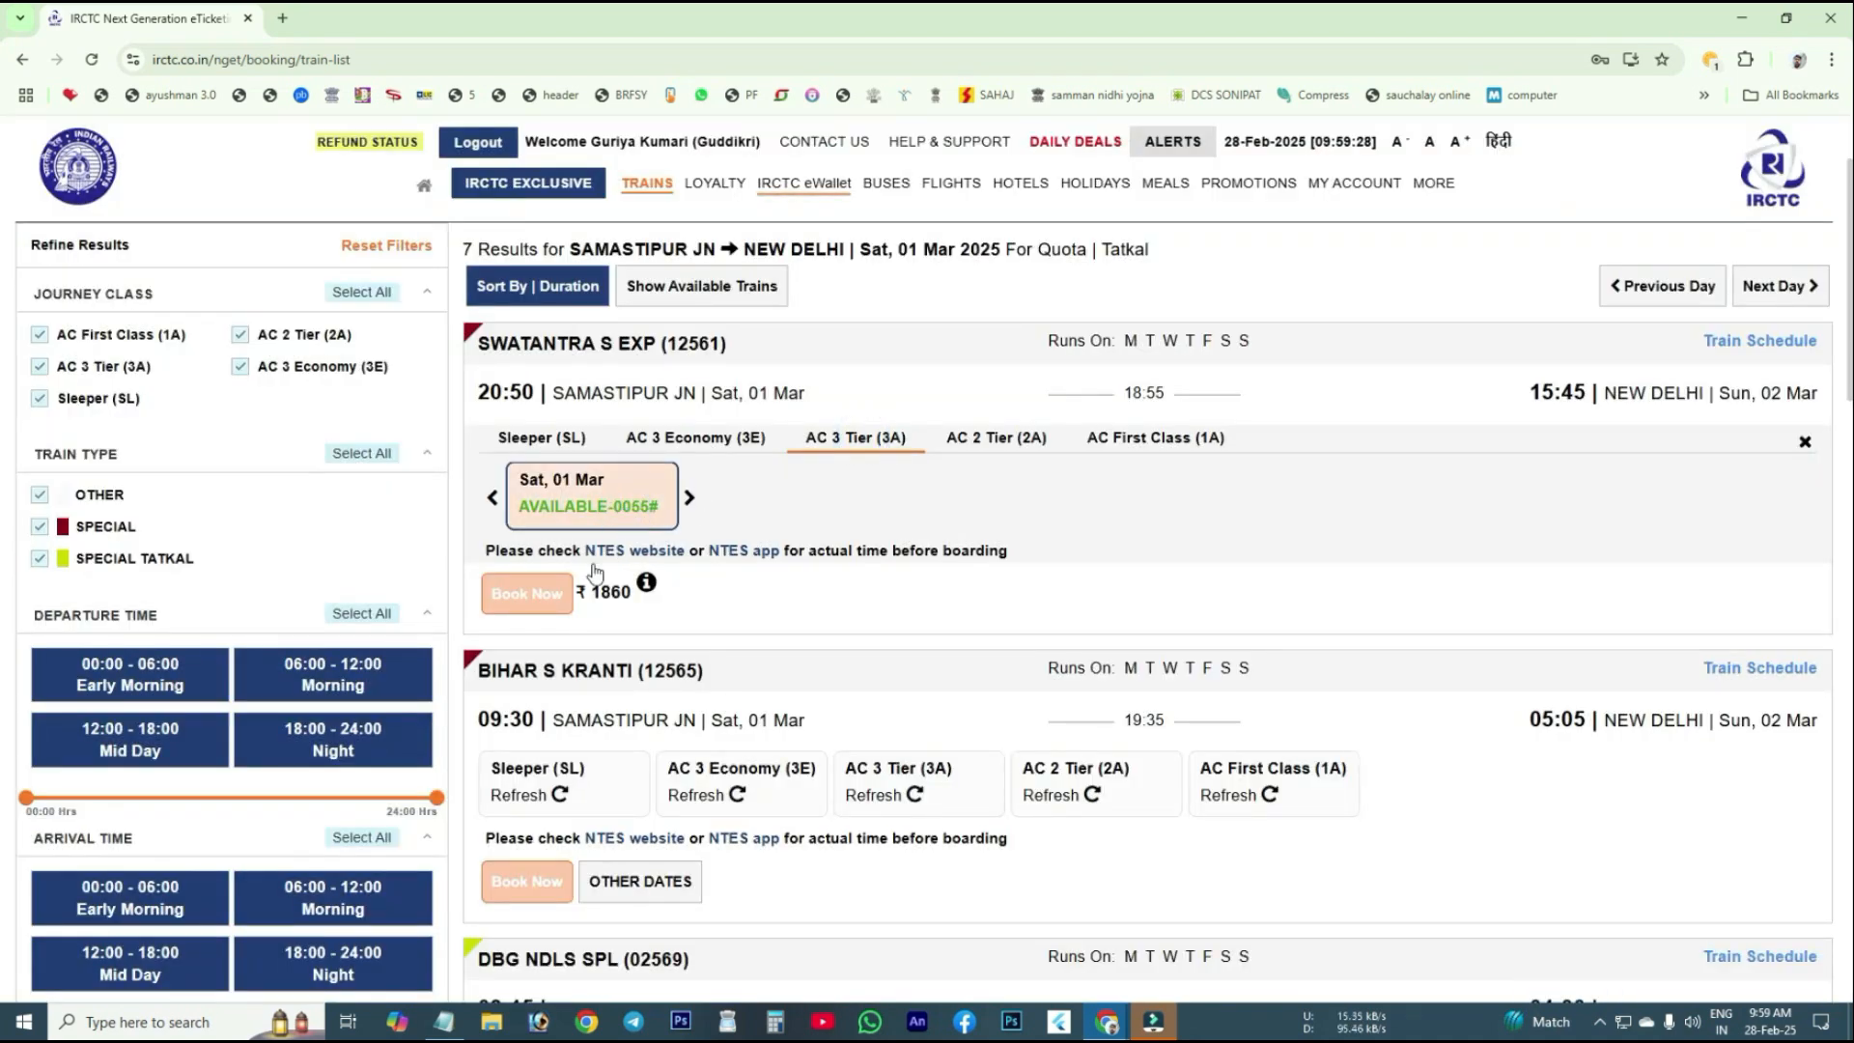
left_click(558, 604)
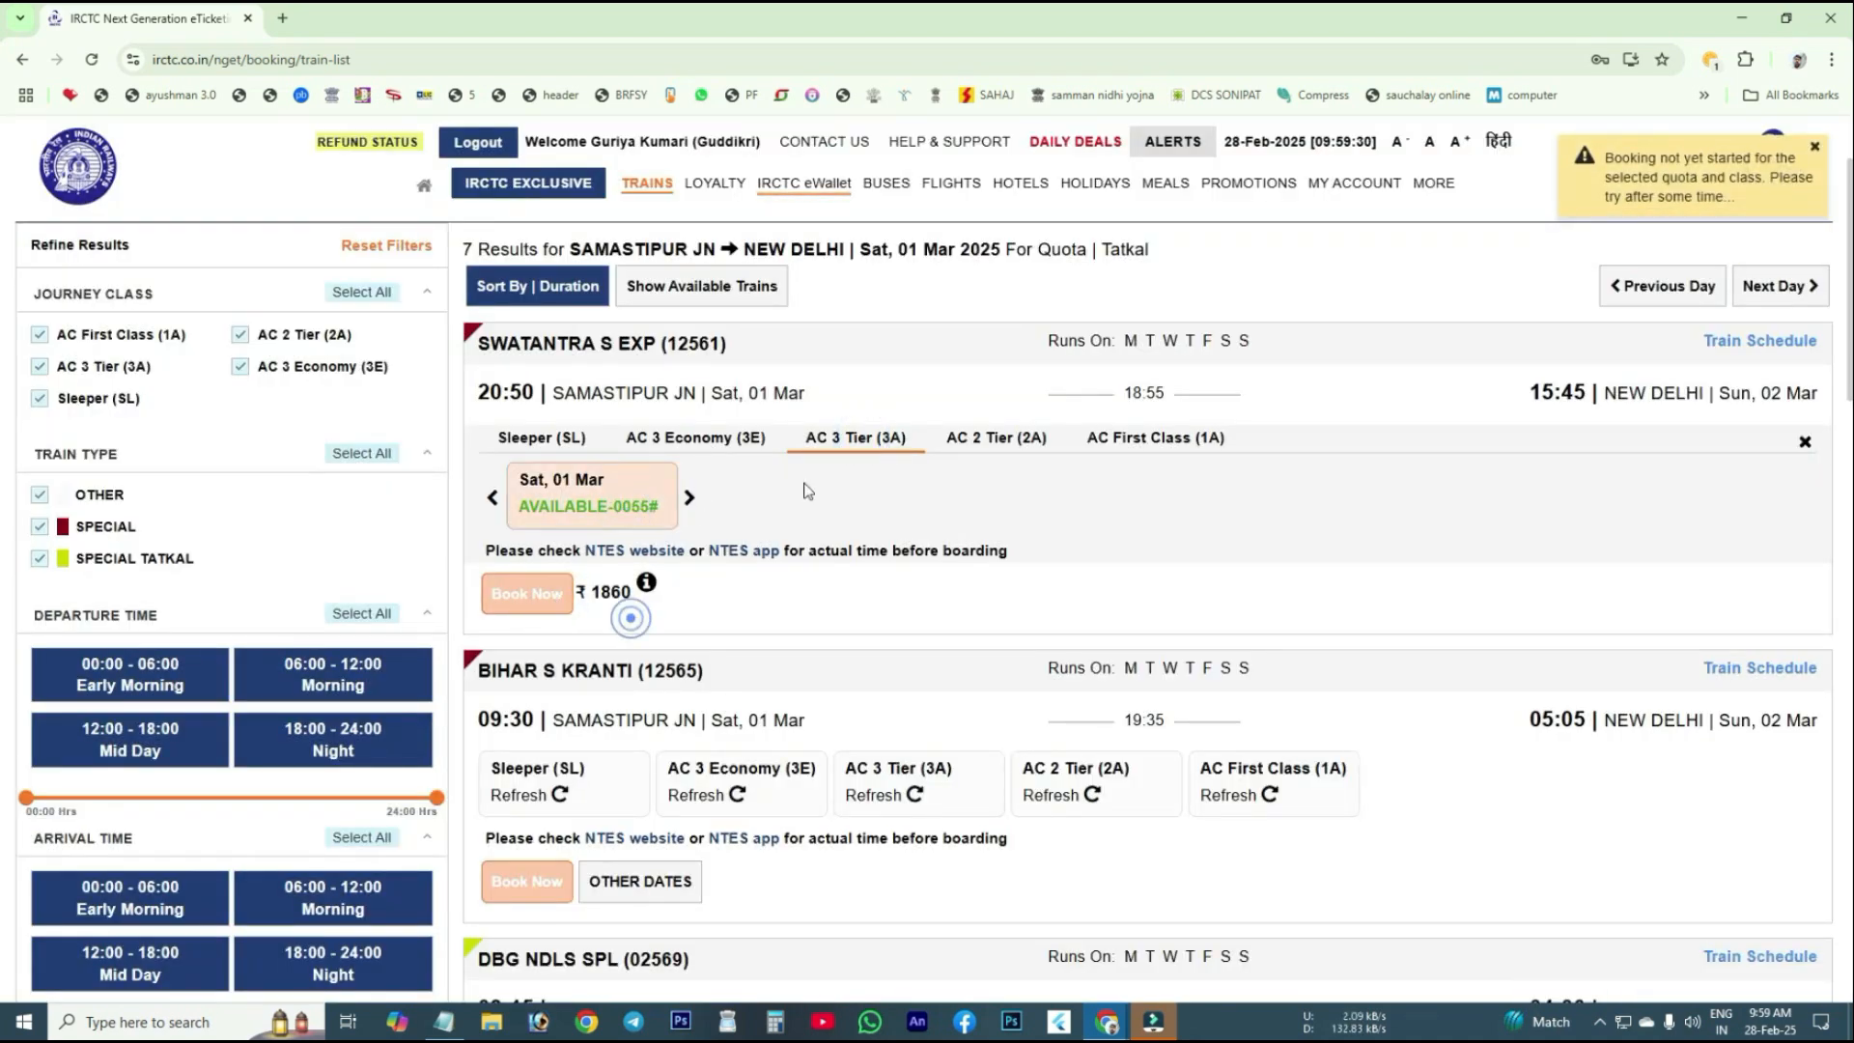
- Retry the SWATANTRA S EXP booking after viewing AC 3 Economy (3E), returning to AC 3 Tier (3A) and reselecting Sat, 01 Mar
left_click(692, 436)
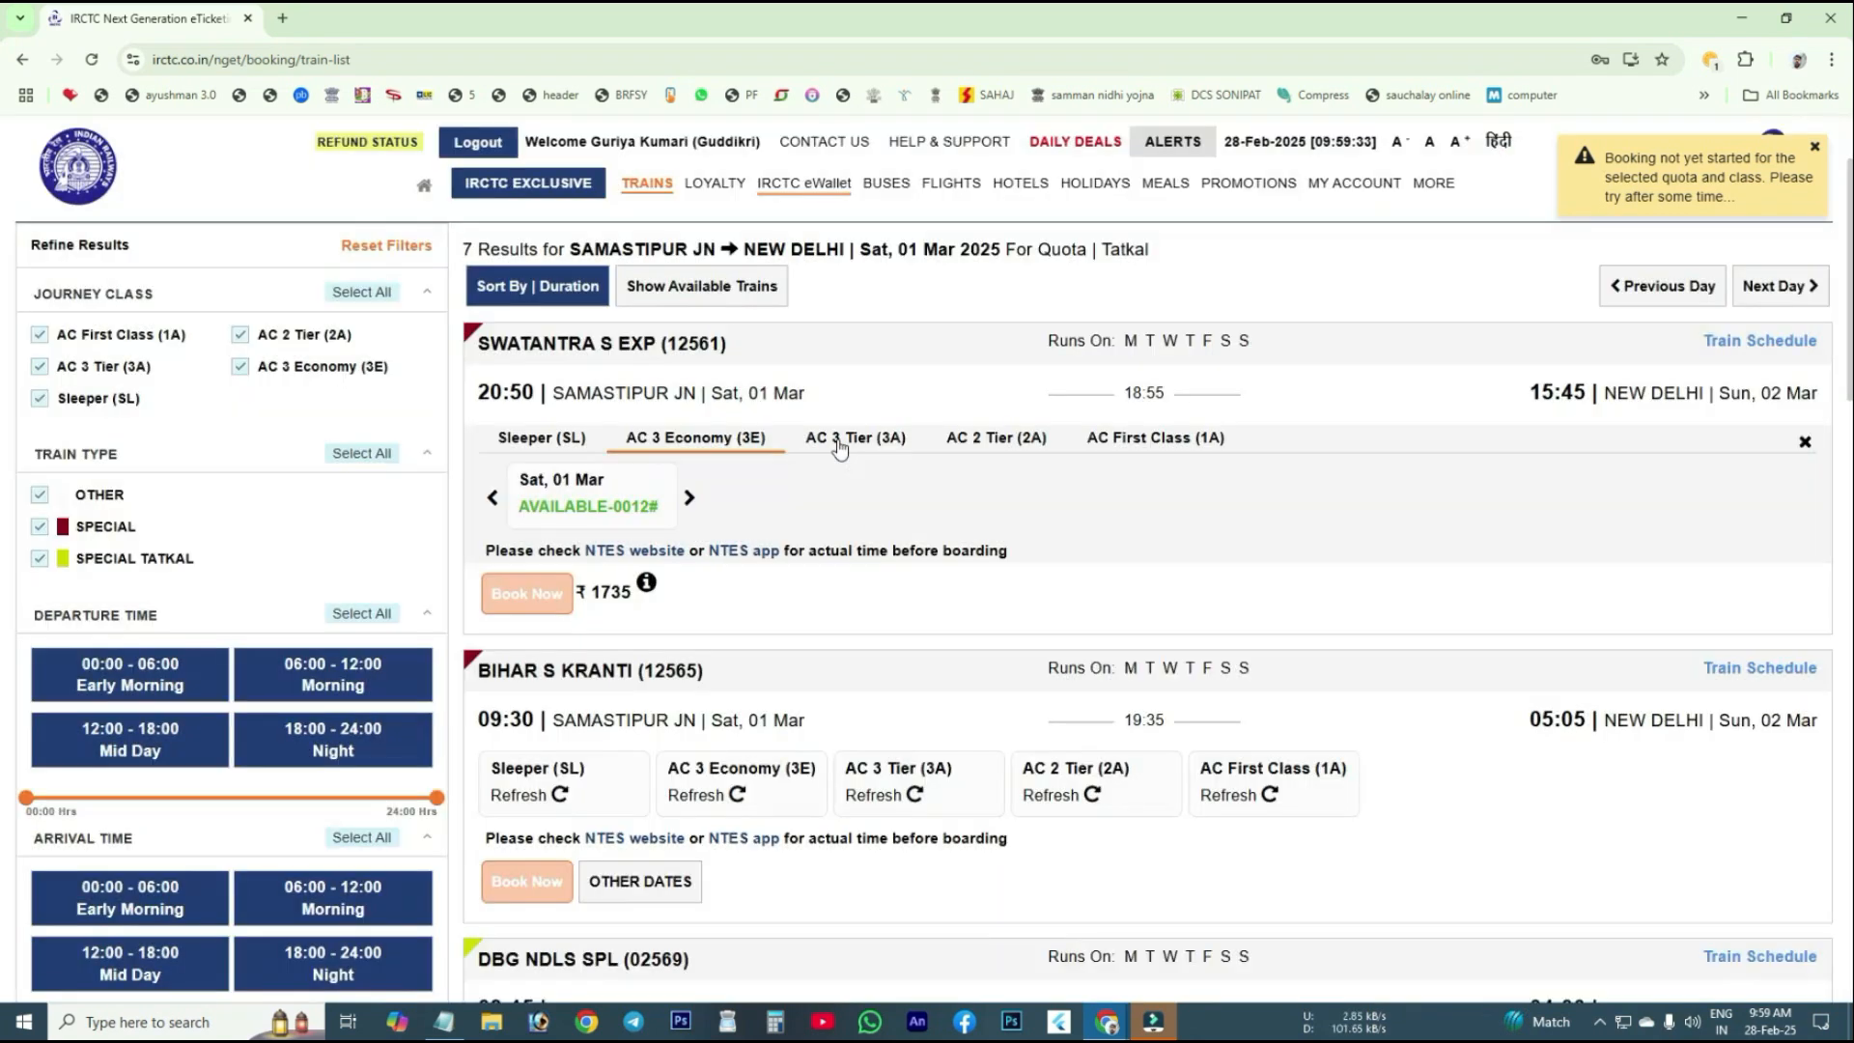
left_click(839, 440)
left_click(589, 497)
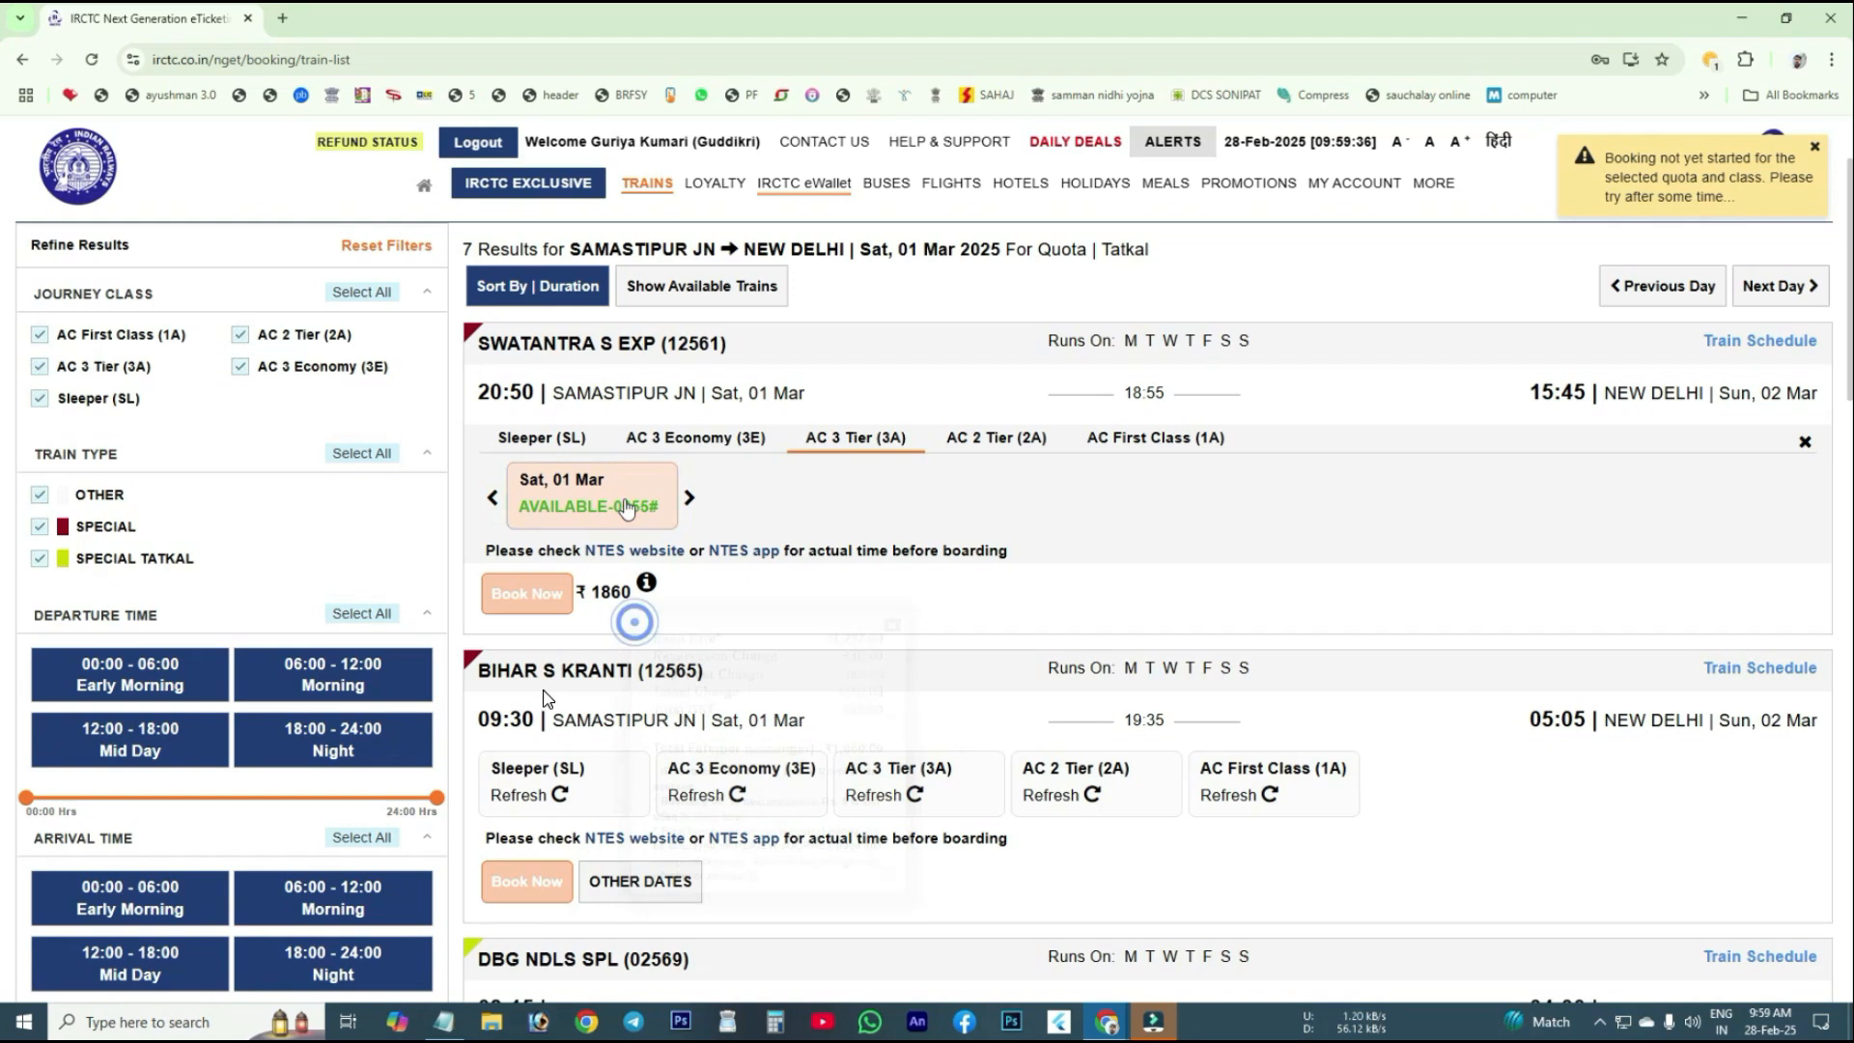
left_click(836, 443)
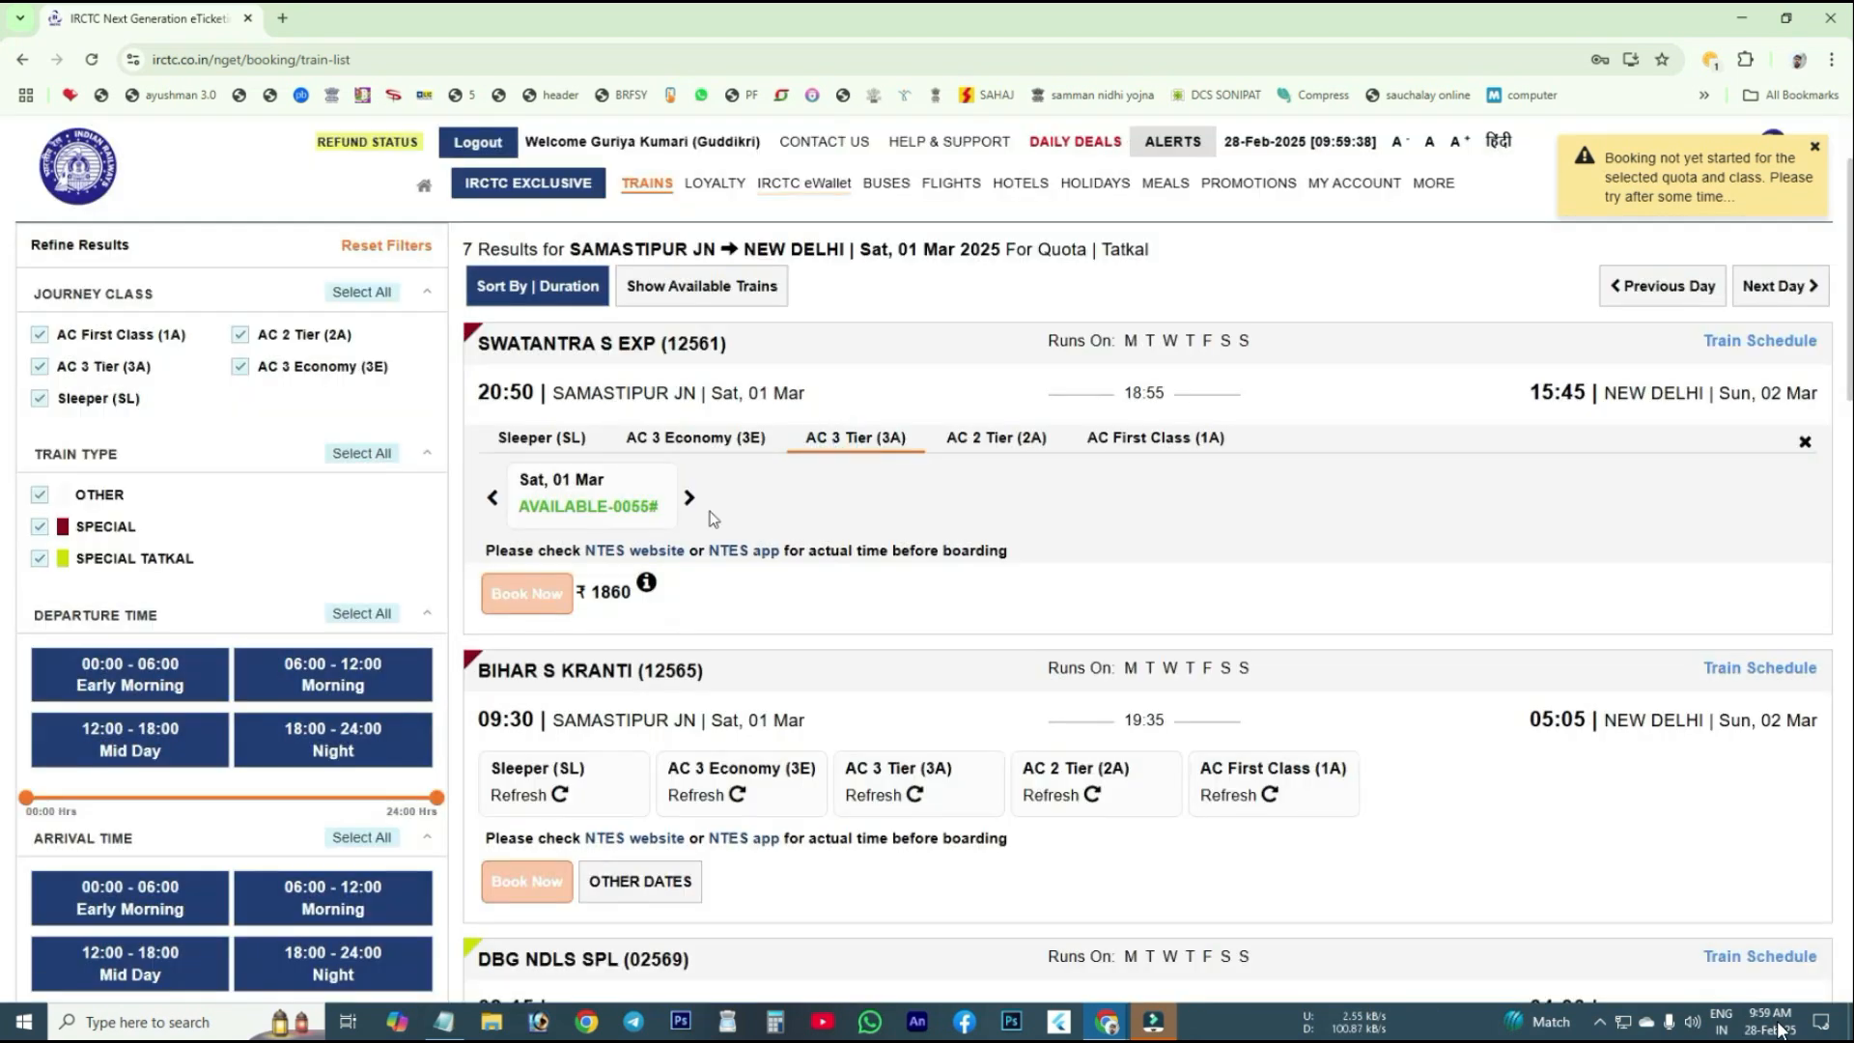
left_click(645, 509)
left_click(563, 596)
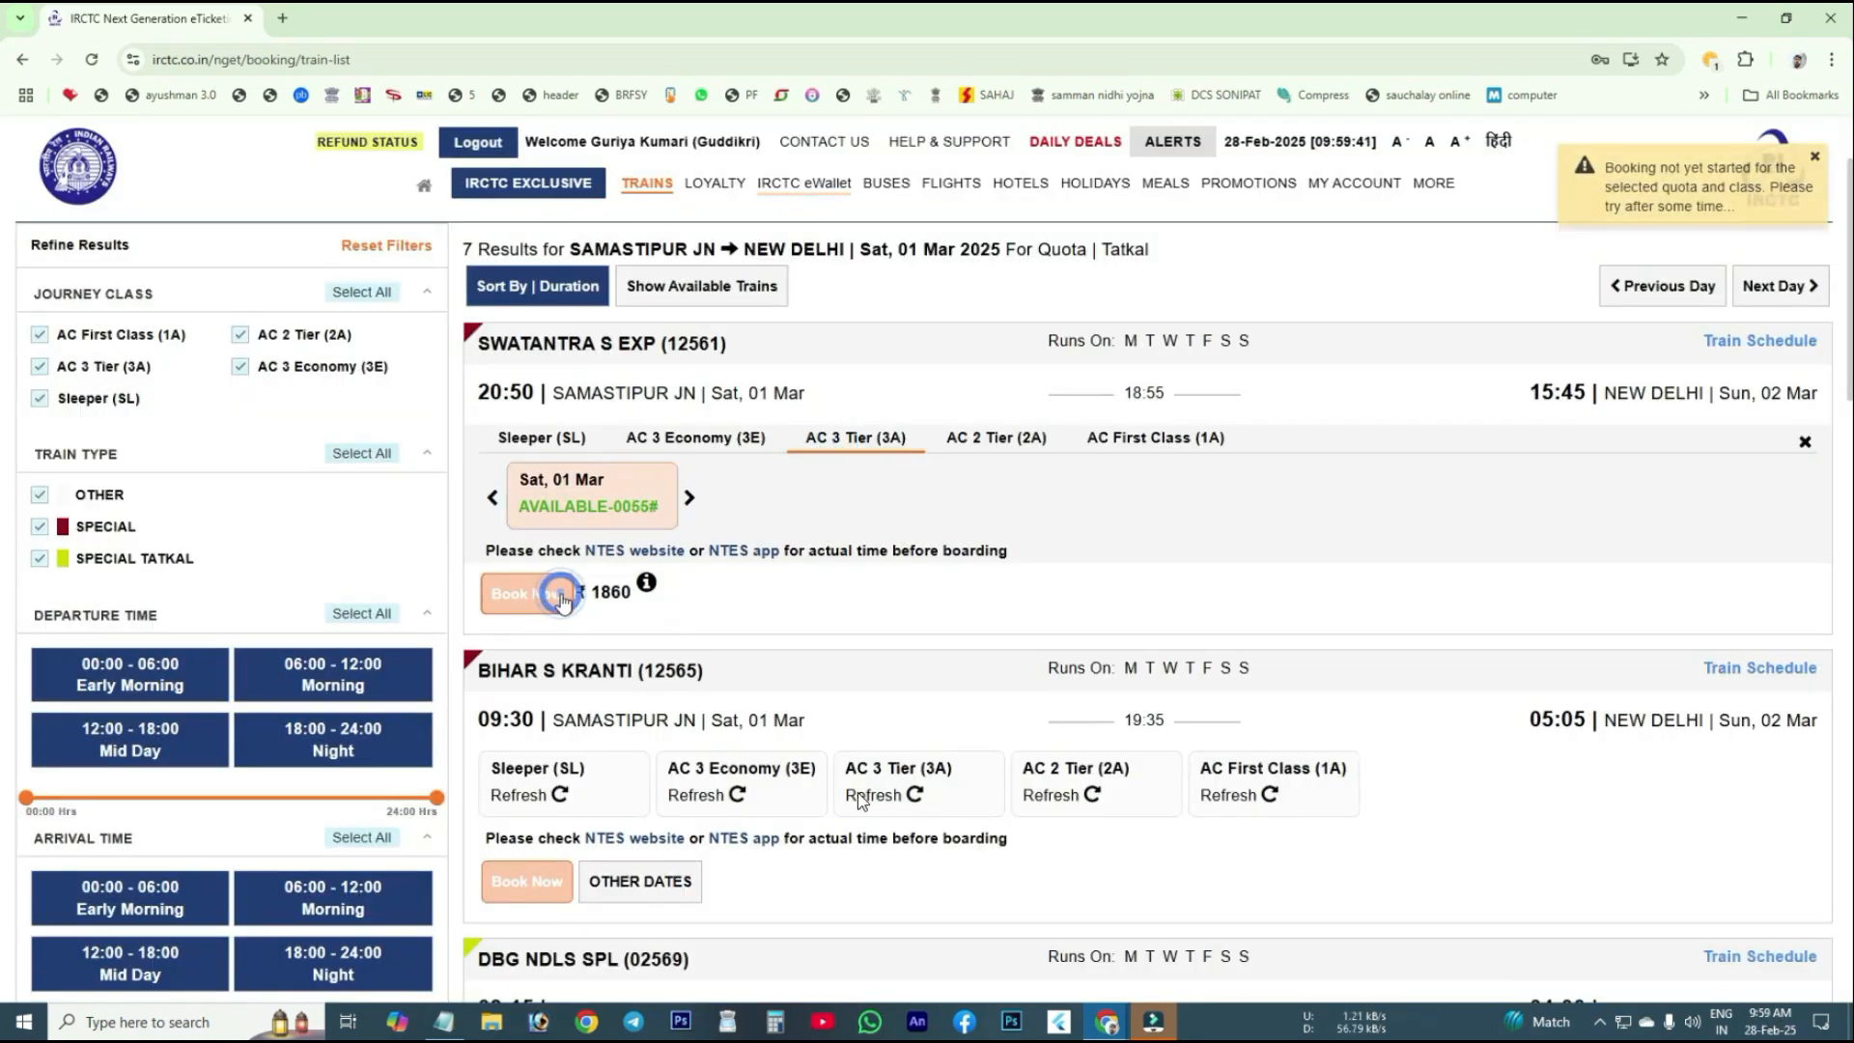
left_click(563, 597)
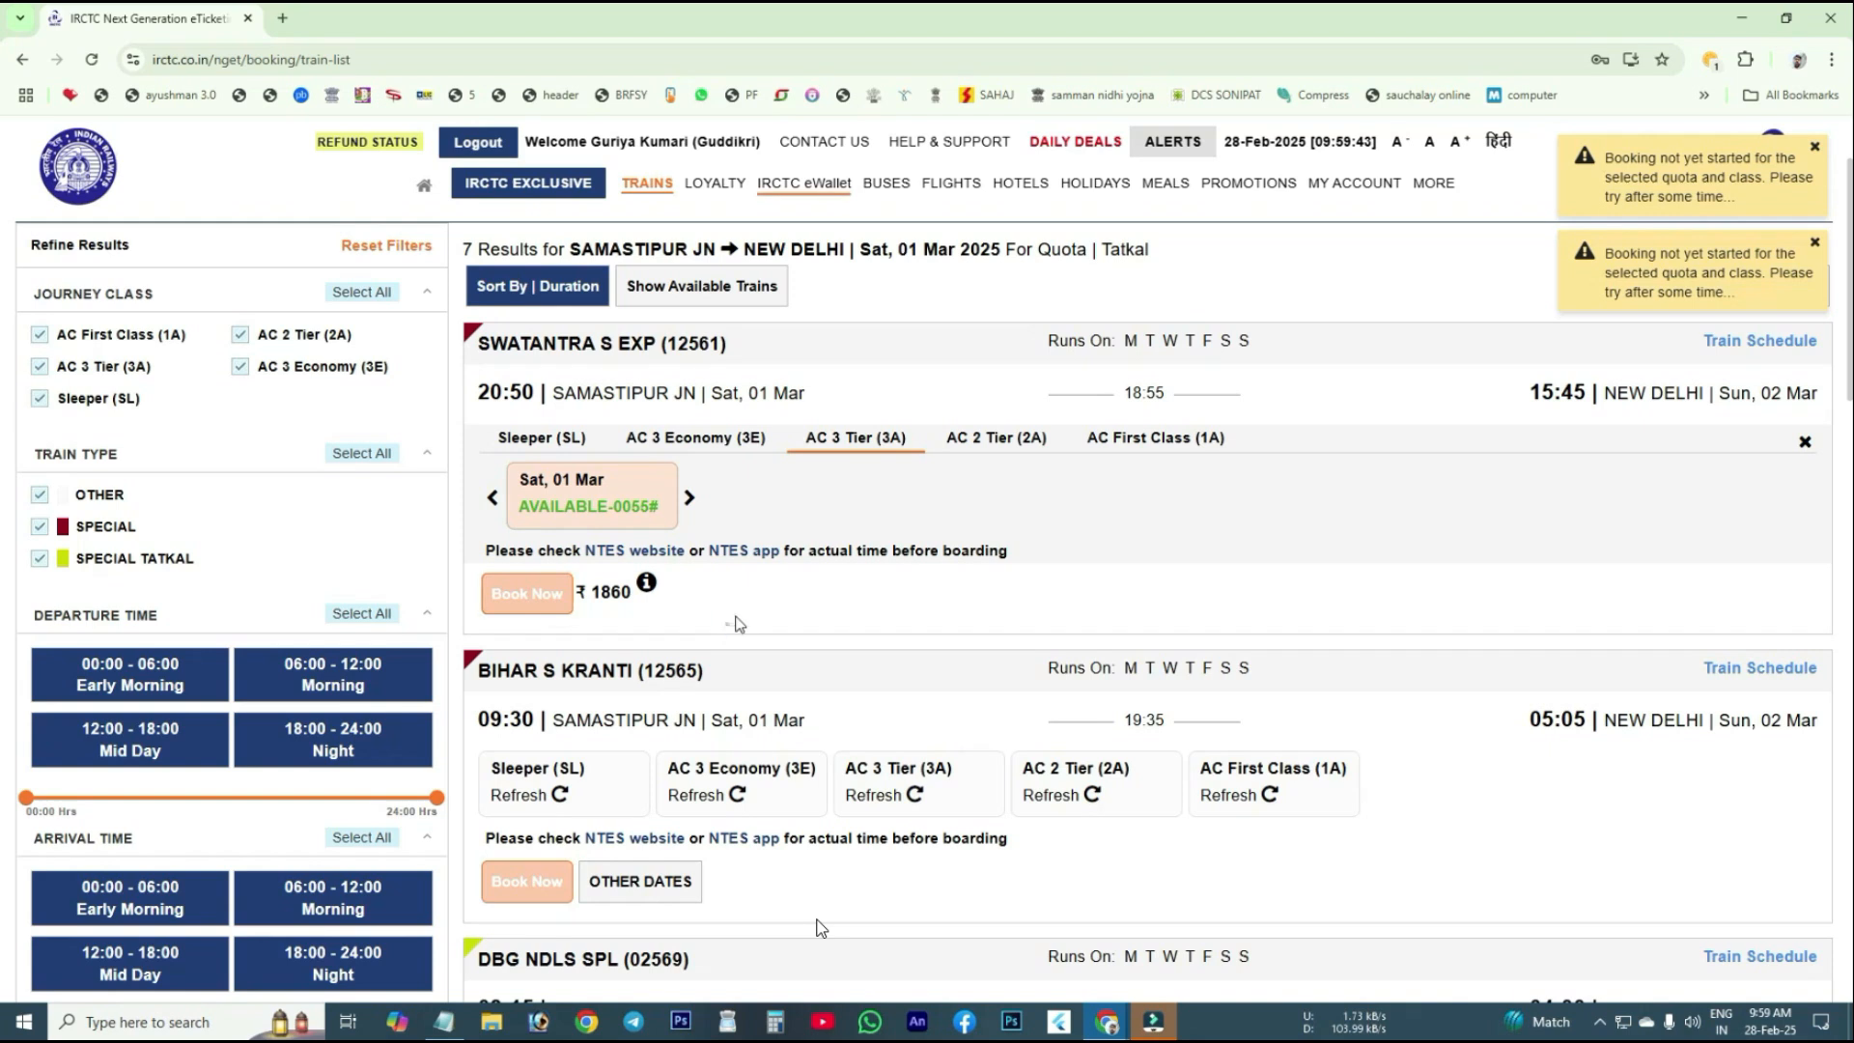
- Refresh the AC 3 Tier (3A) availability of SWATANTRA S EXP once more and select Sat, 01 Mar
left_click(761, 437)
left_click(858, 446)
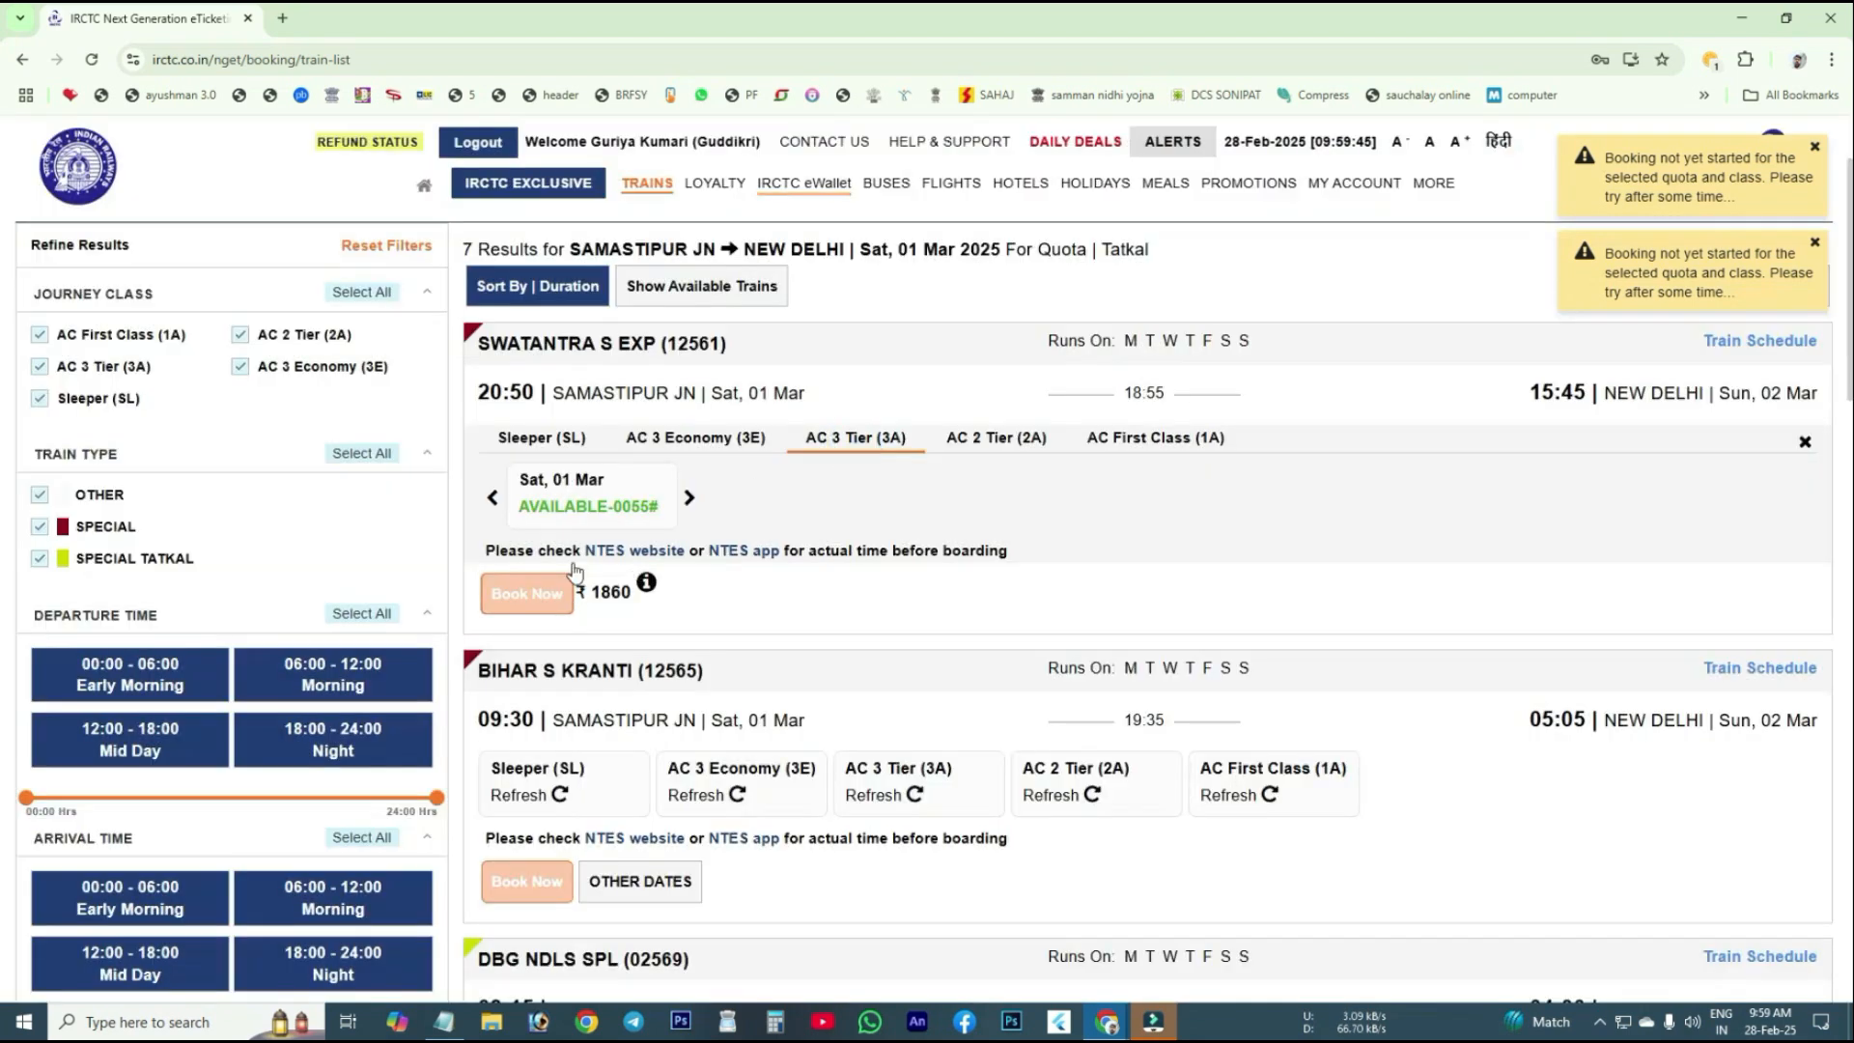
left_click(591, 521)
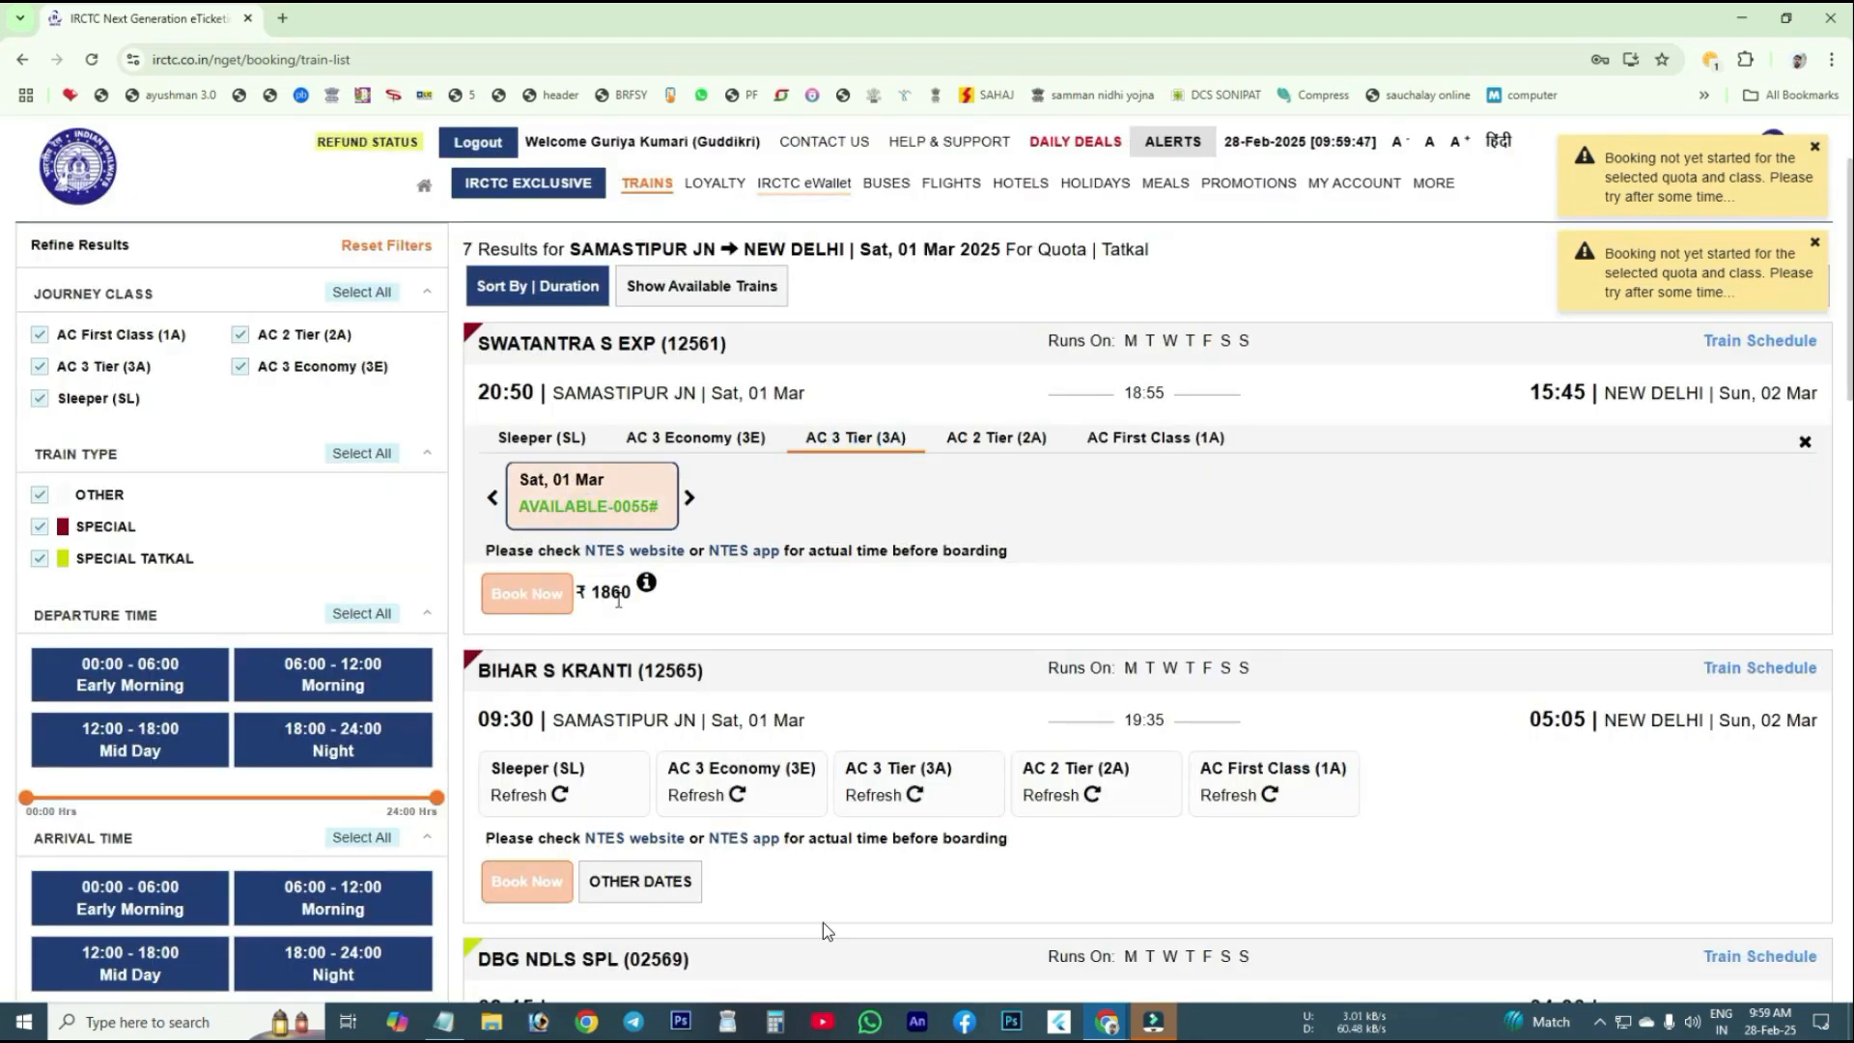
- Once Tatkal booking opens at 10:00, refresh AC 3 Tier (3A) for SWATANTRA S EXP, select Sat, 01 Mar and start the booking
left_click(894, 437)
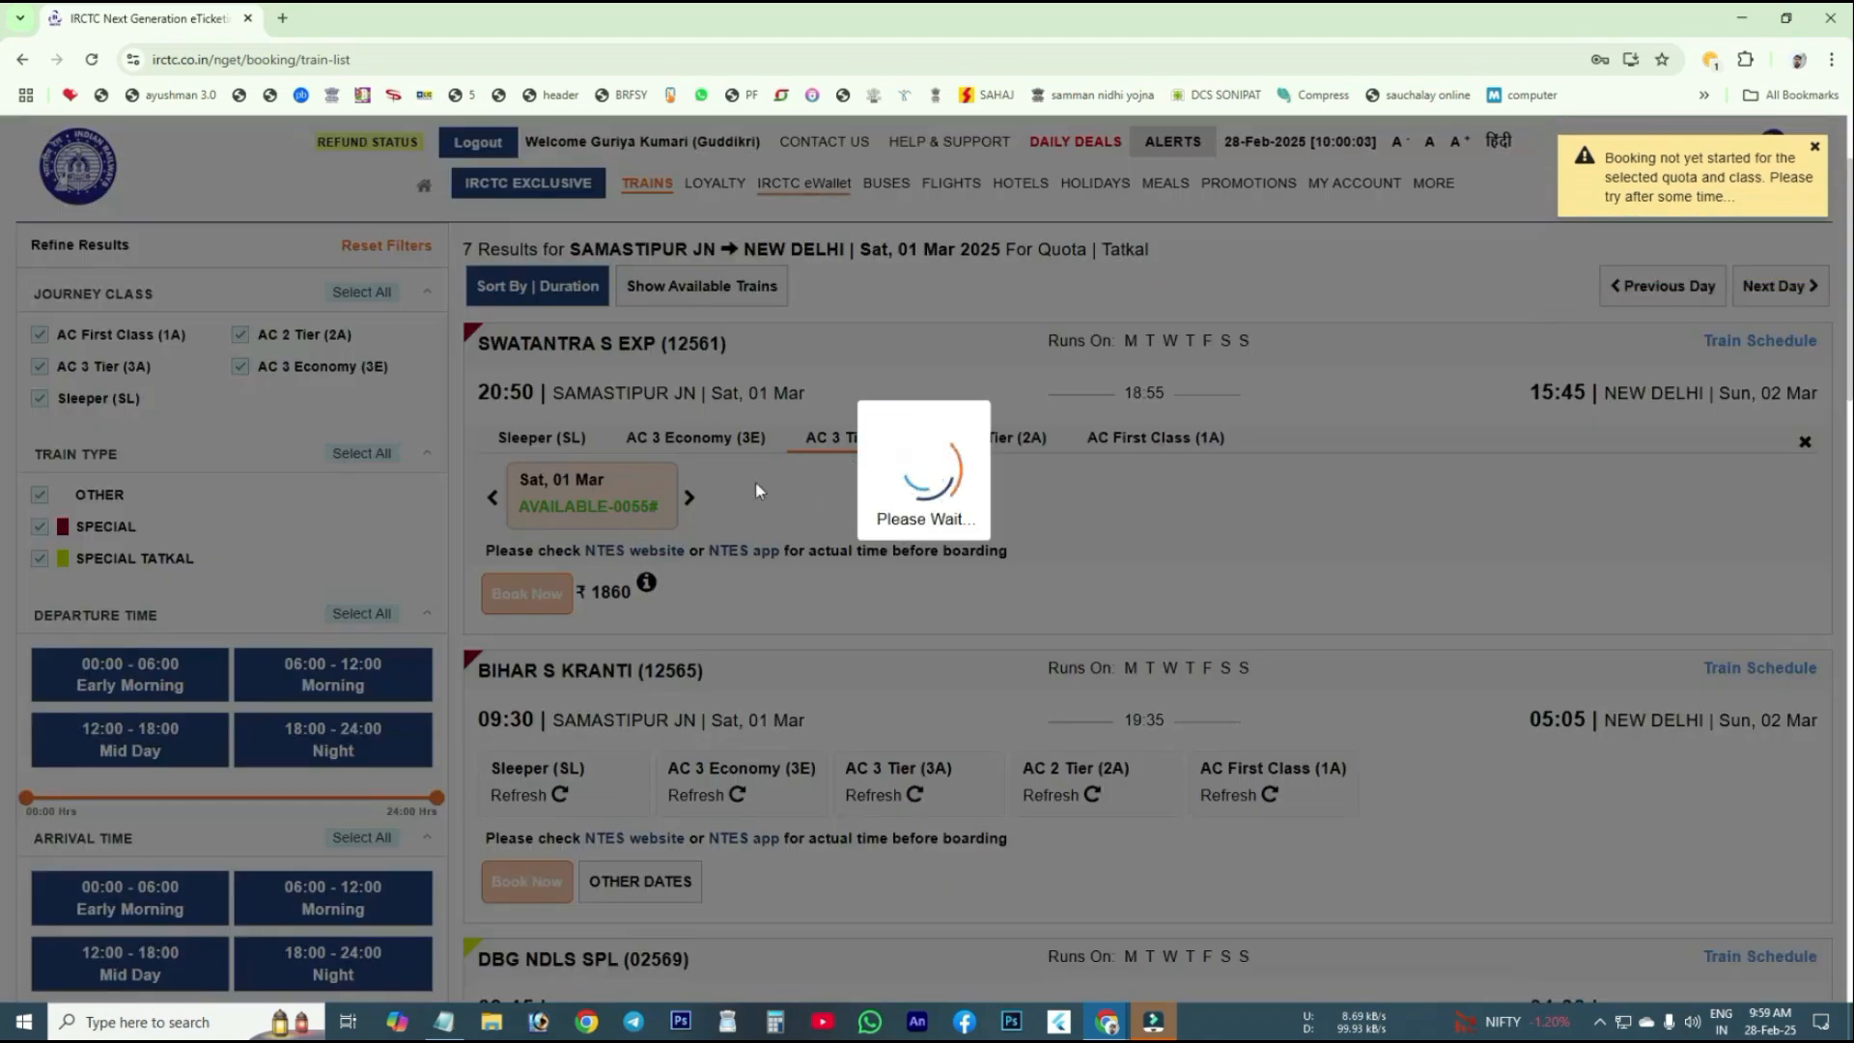
left_click(635, 512)
scroll(635, 515, "down", 1)
scroll(635, 519, "up", 2)
scroll(636, 523, "down", 1)
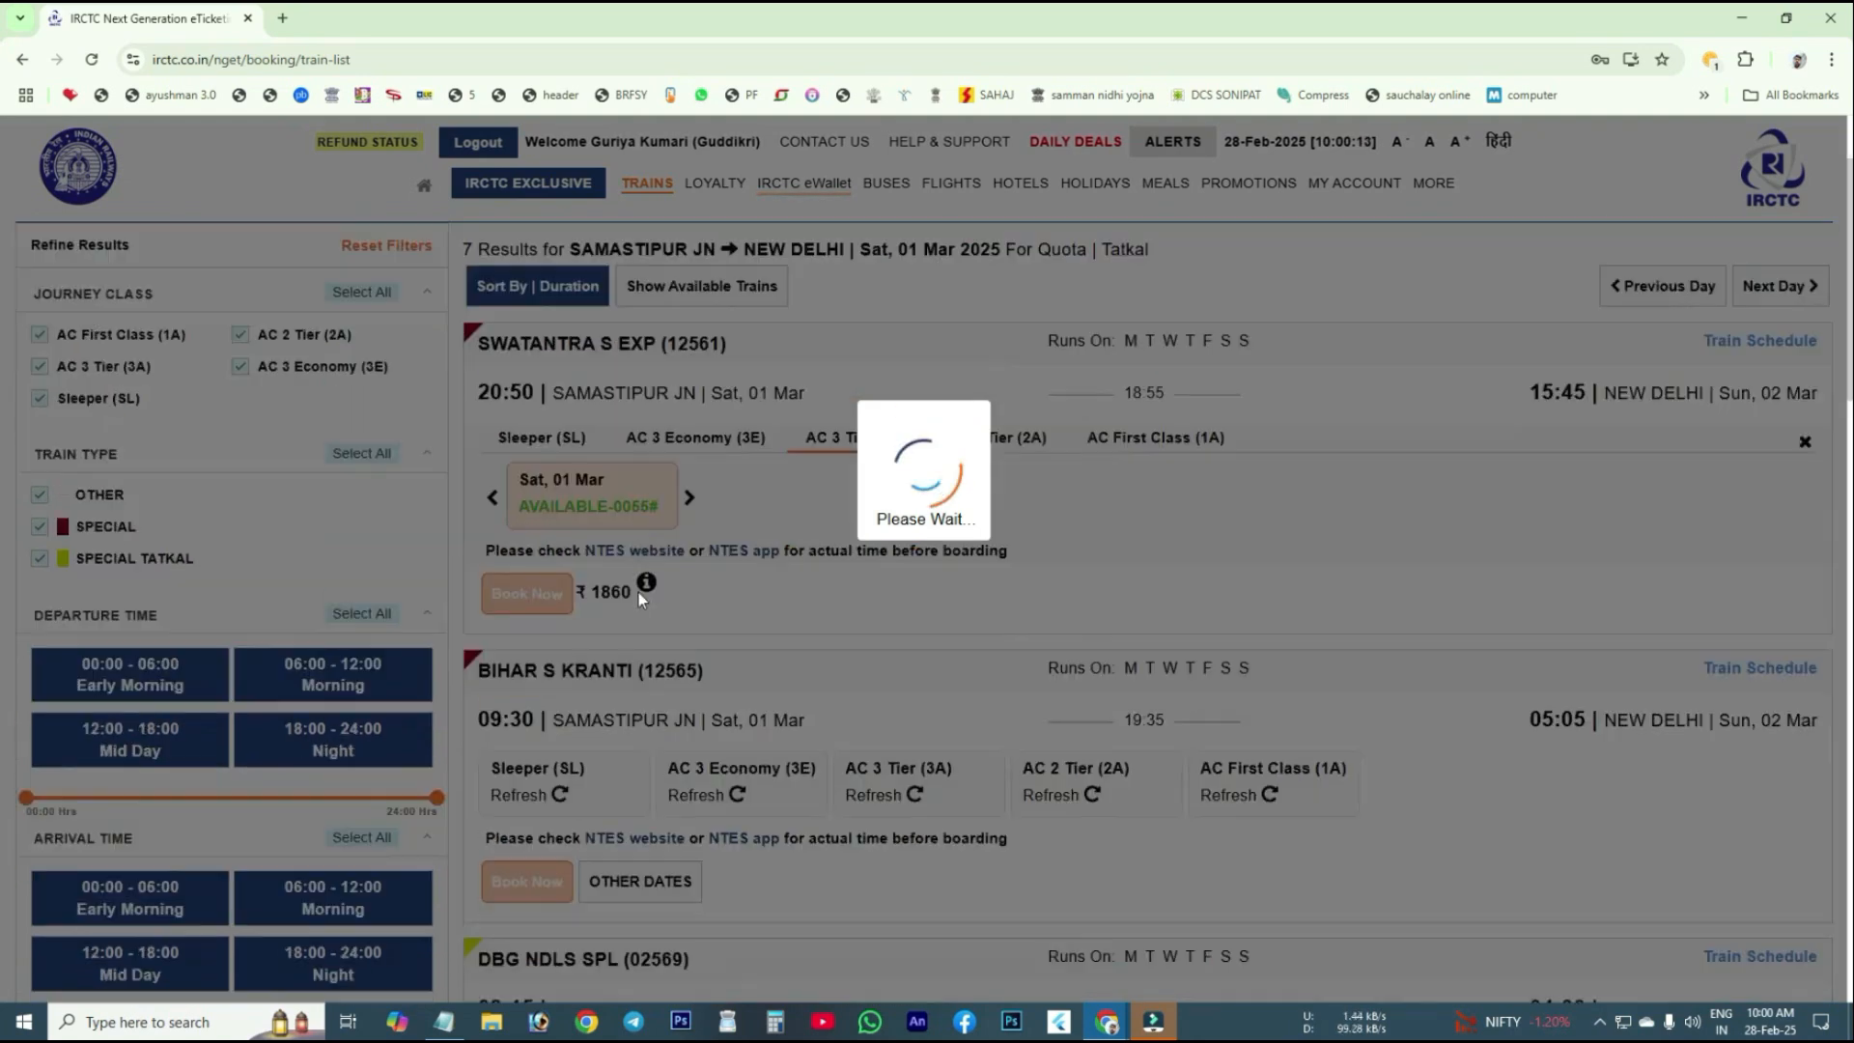
left_click(638, 523)
left_click(617, 498)
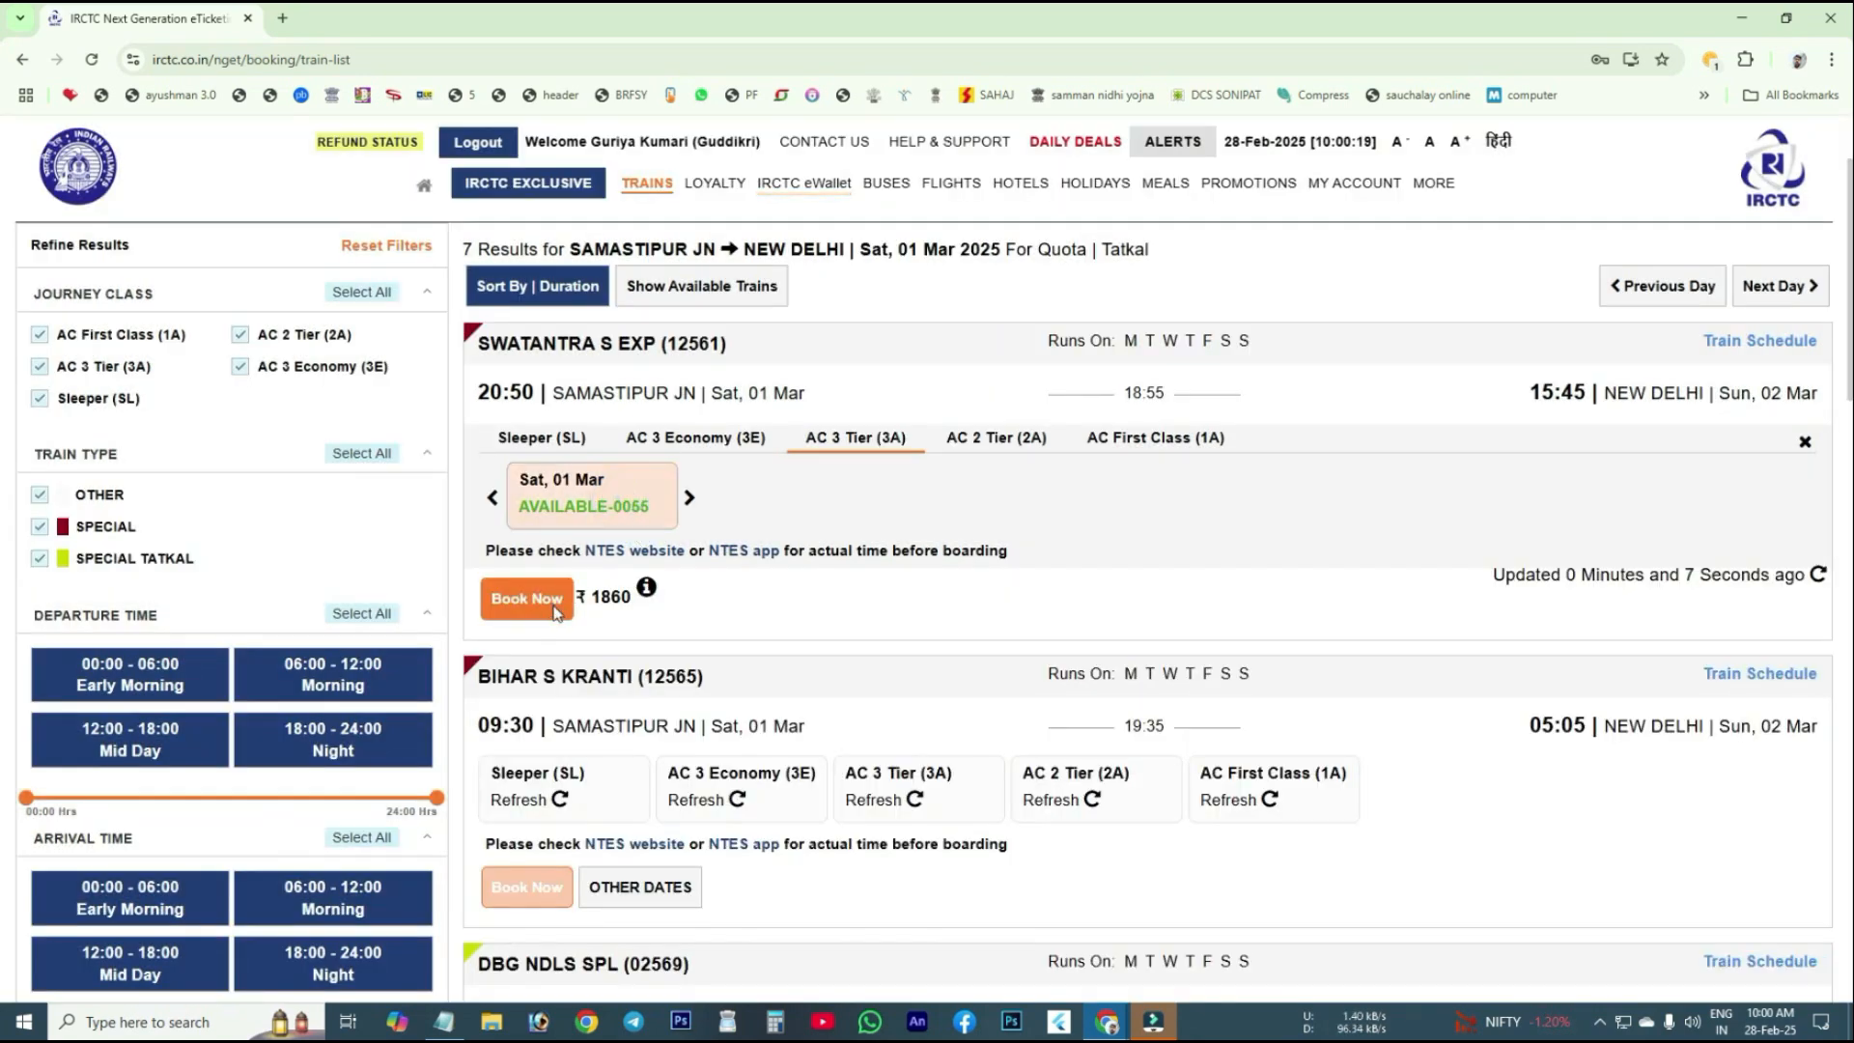
left_click(550, 612)
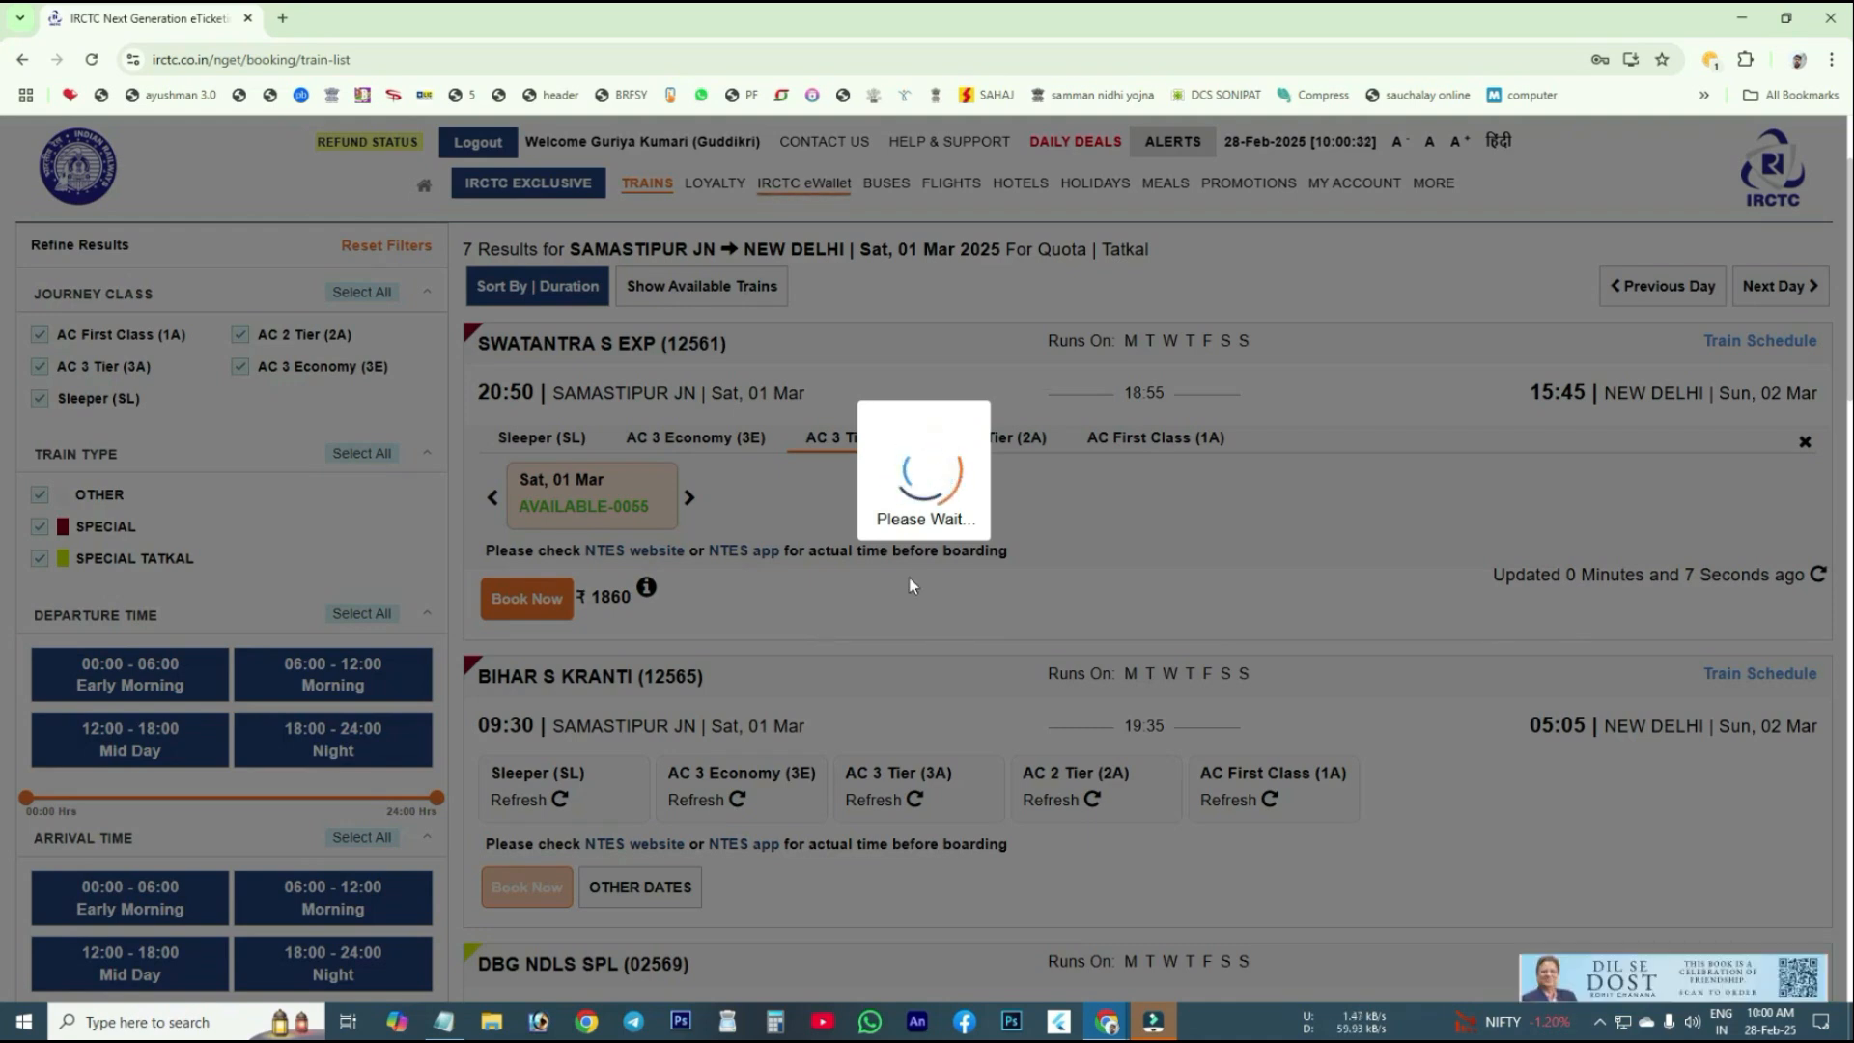
scroll(1023, 564, "down", 3)
scroll(1004, 562, "up", 4)
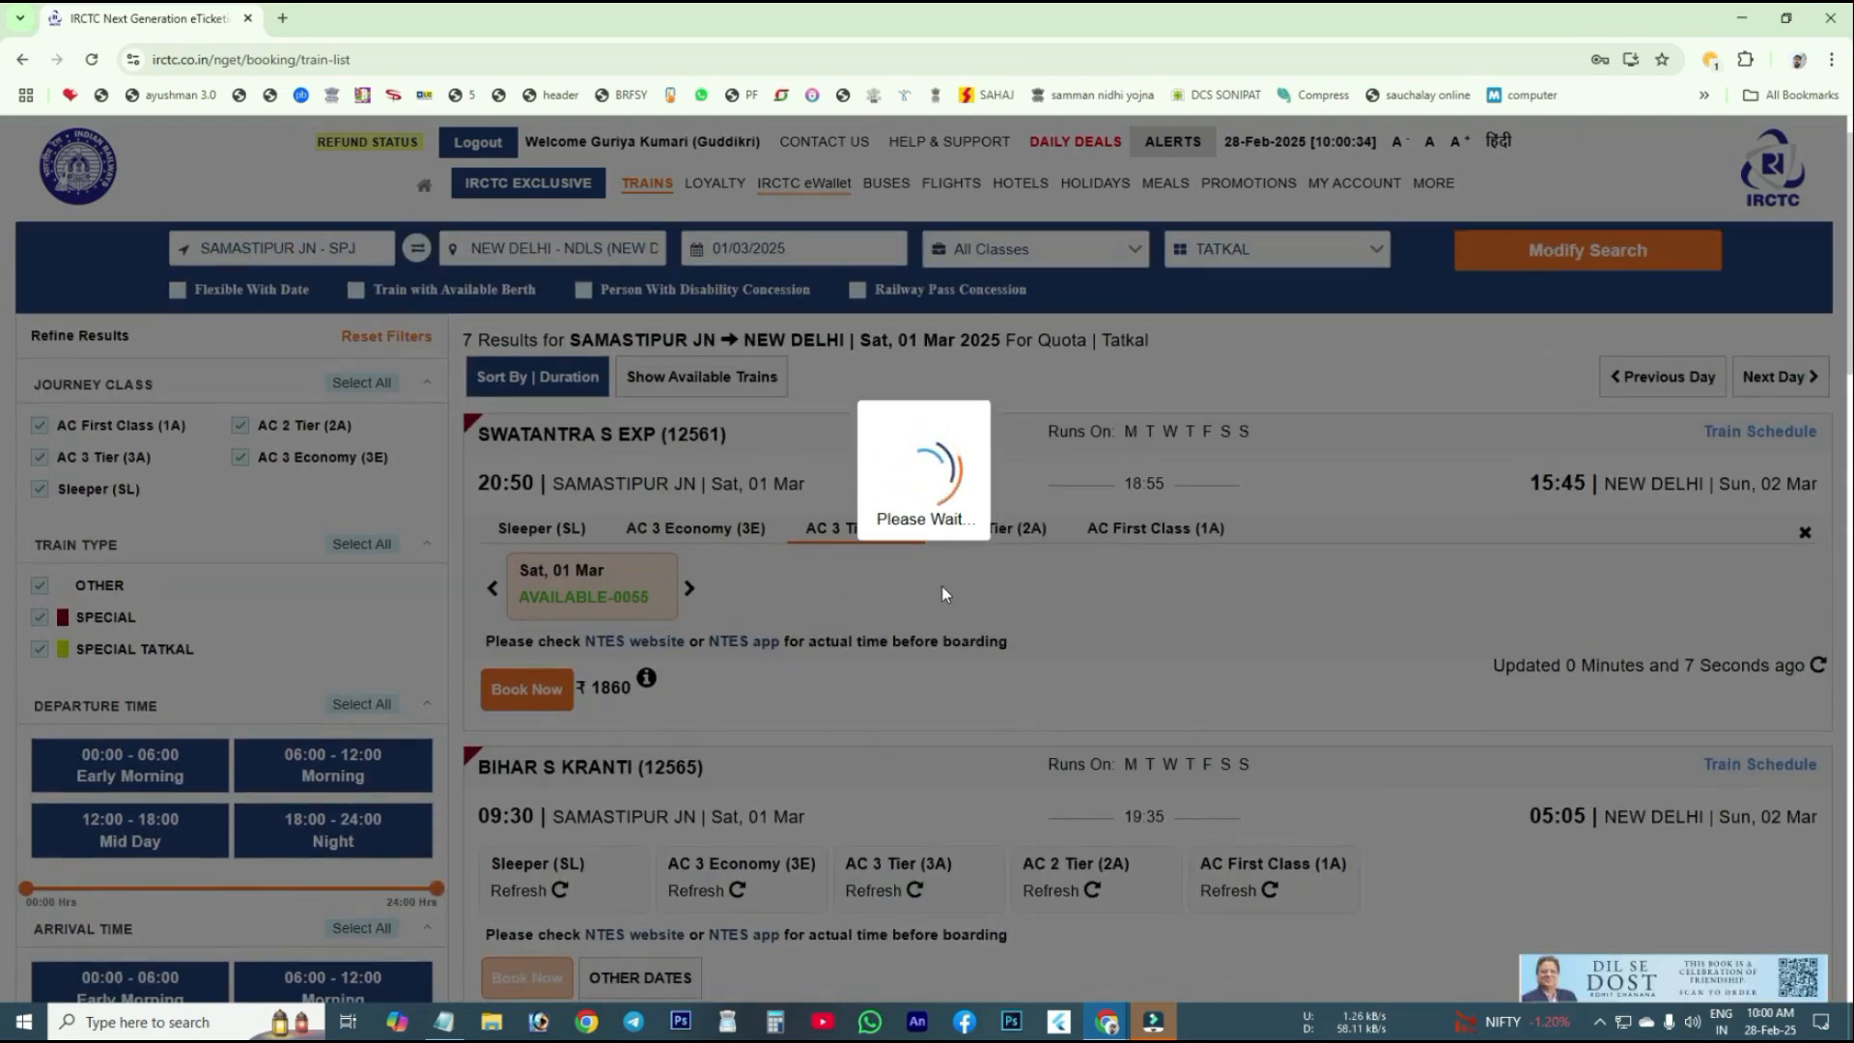
scroll(941, 585, "down", 1)
left_click(921, 524)
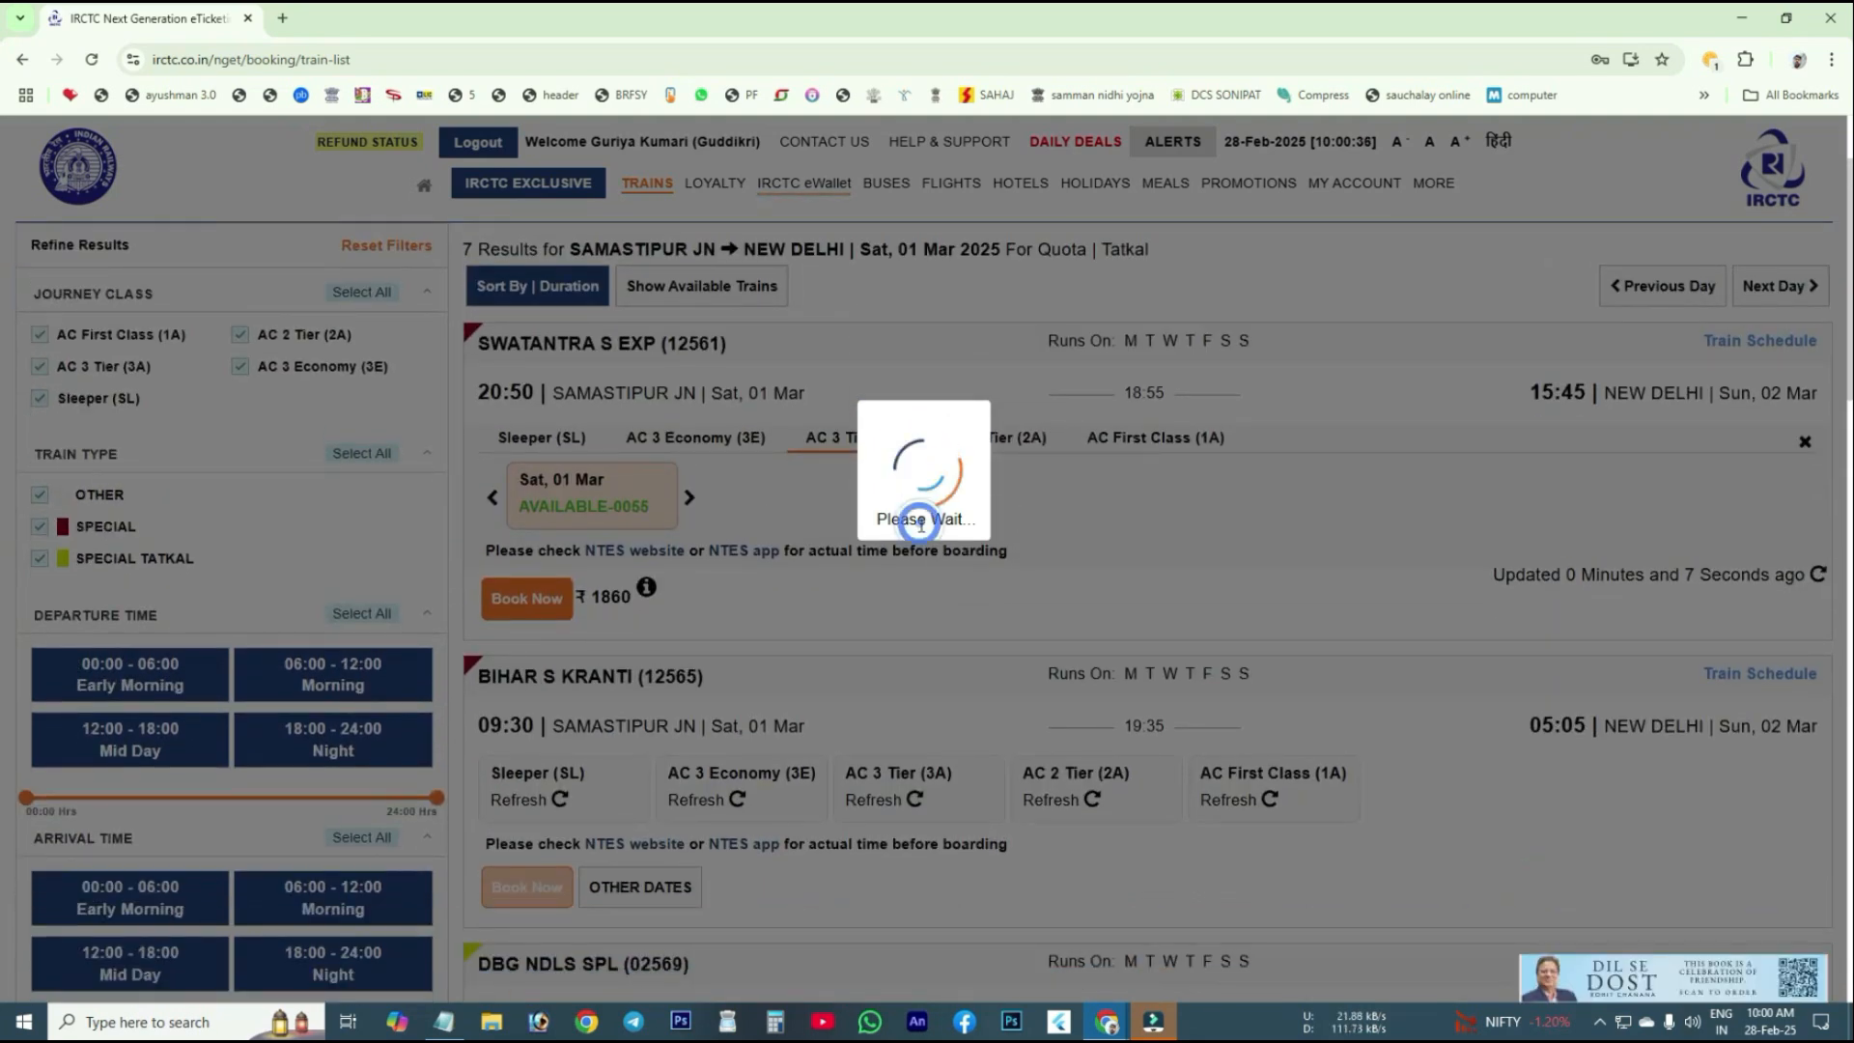
scroll(921, 525, "down", 1)
scroll(921, 524, "up", 1)
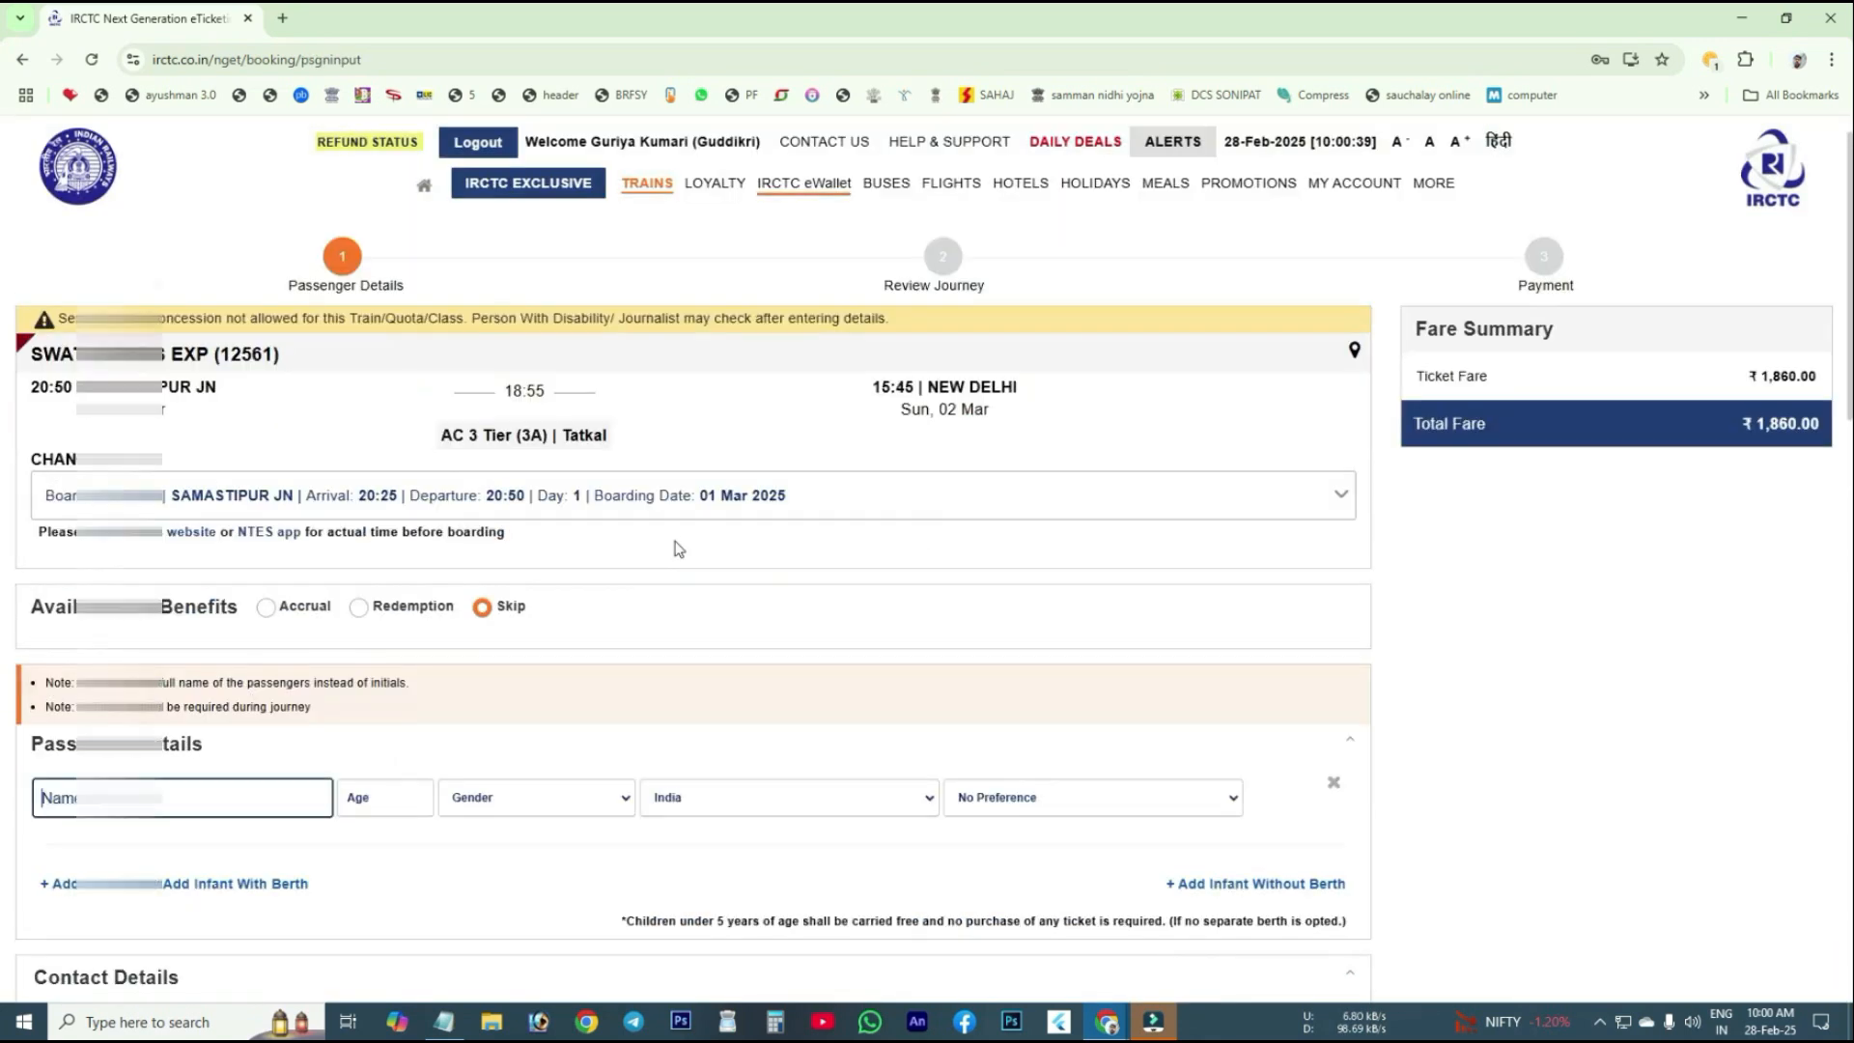
- Enter the passenger's name and choose the matching saved passenger to fill in age, gender and nationality
left_click(247, 788)
left_click(221, 809)
type("rah")
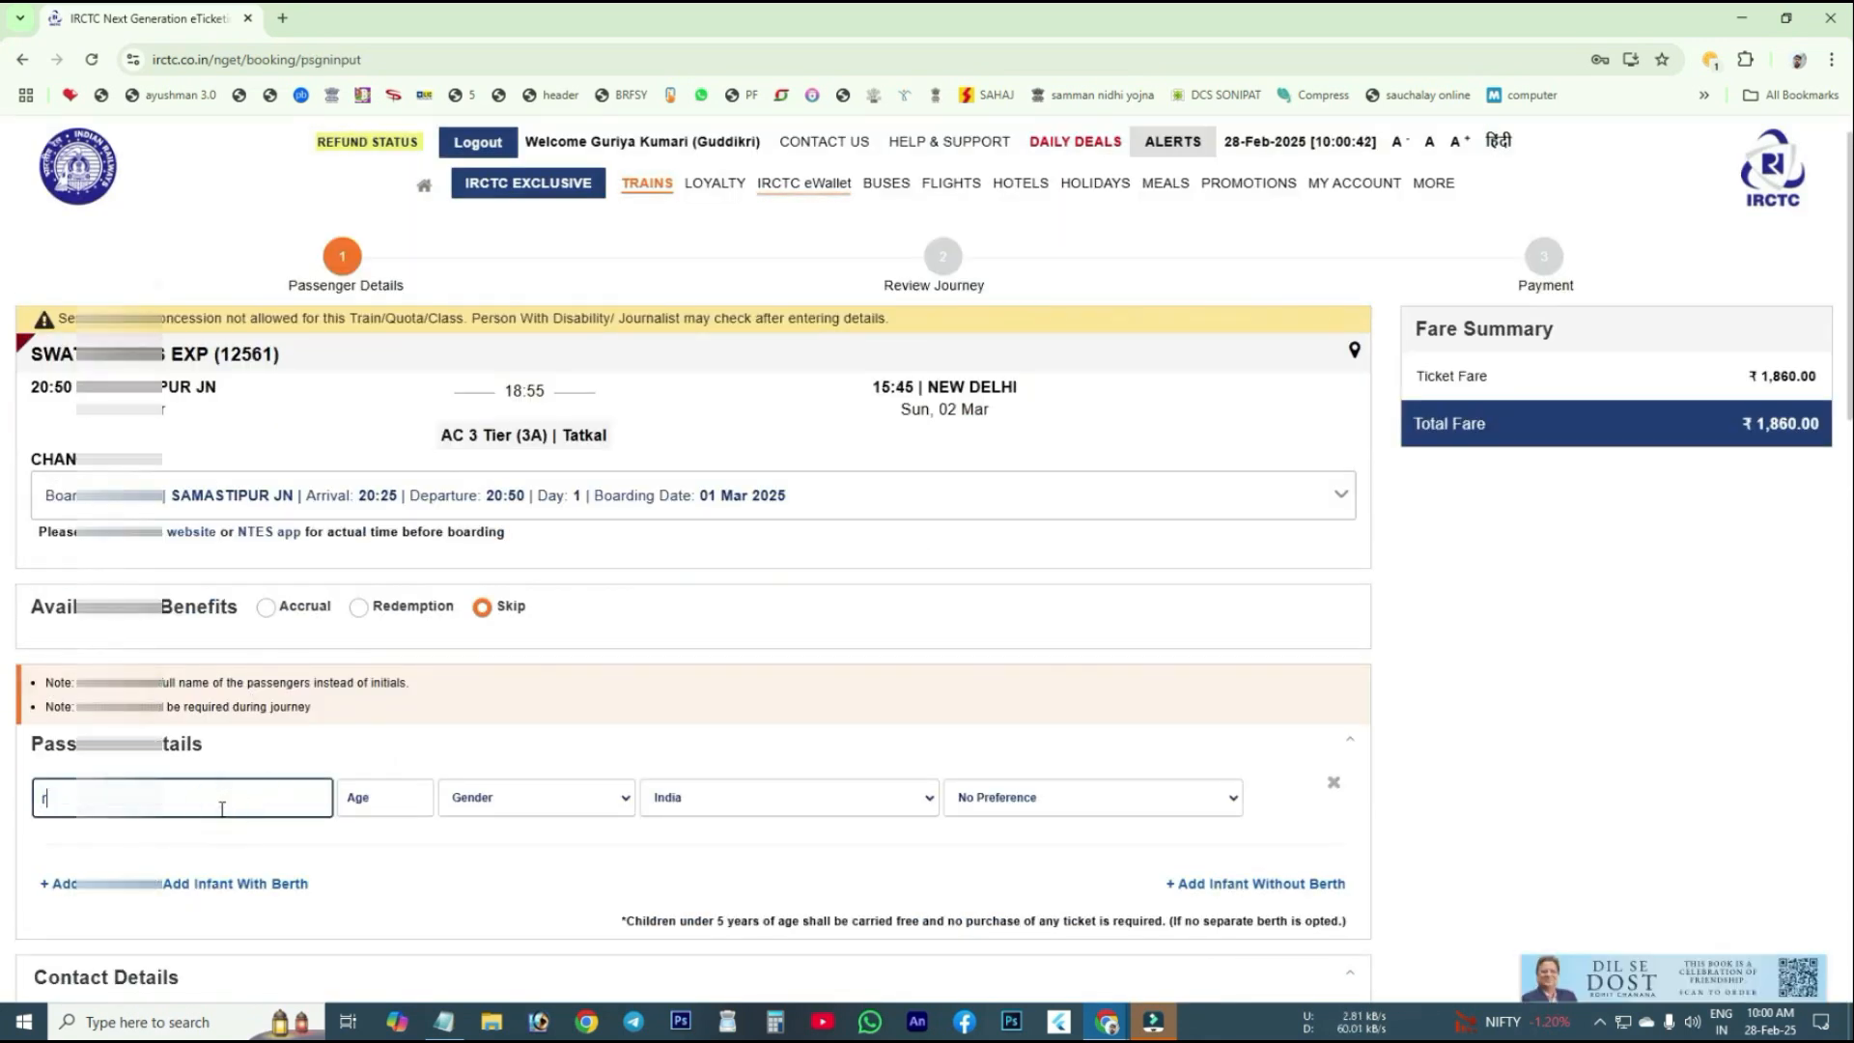
key("BackSpace")
key("BackSpace")
key("BackSpace")
scroll(693, 659, "down", 2)
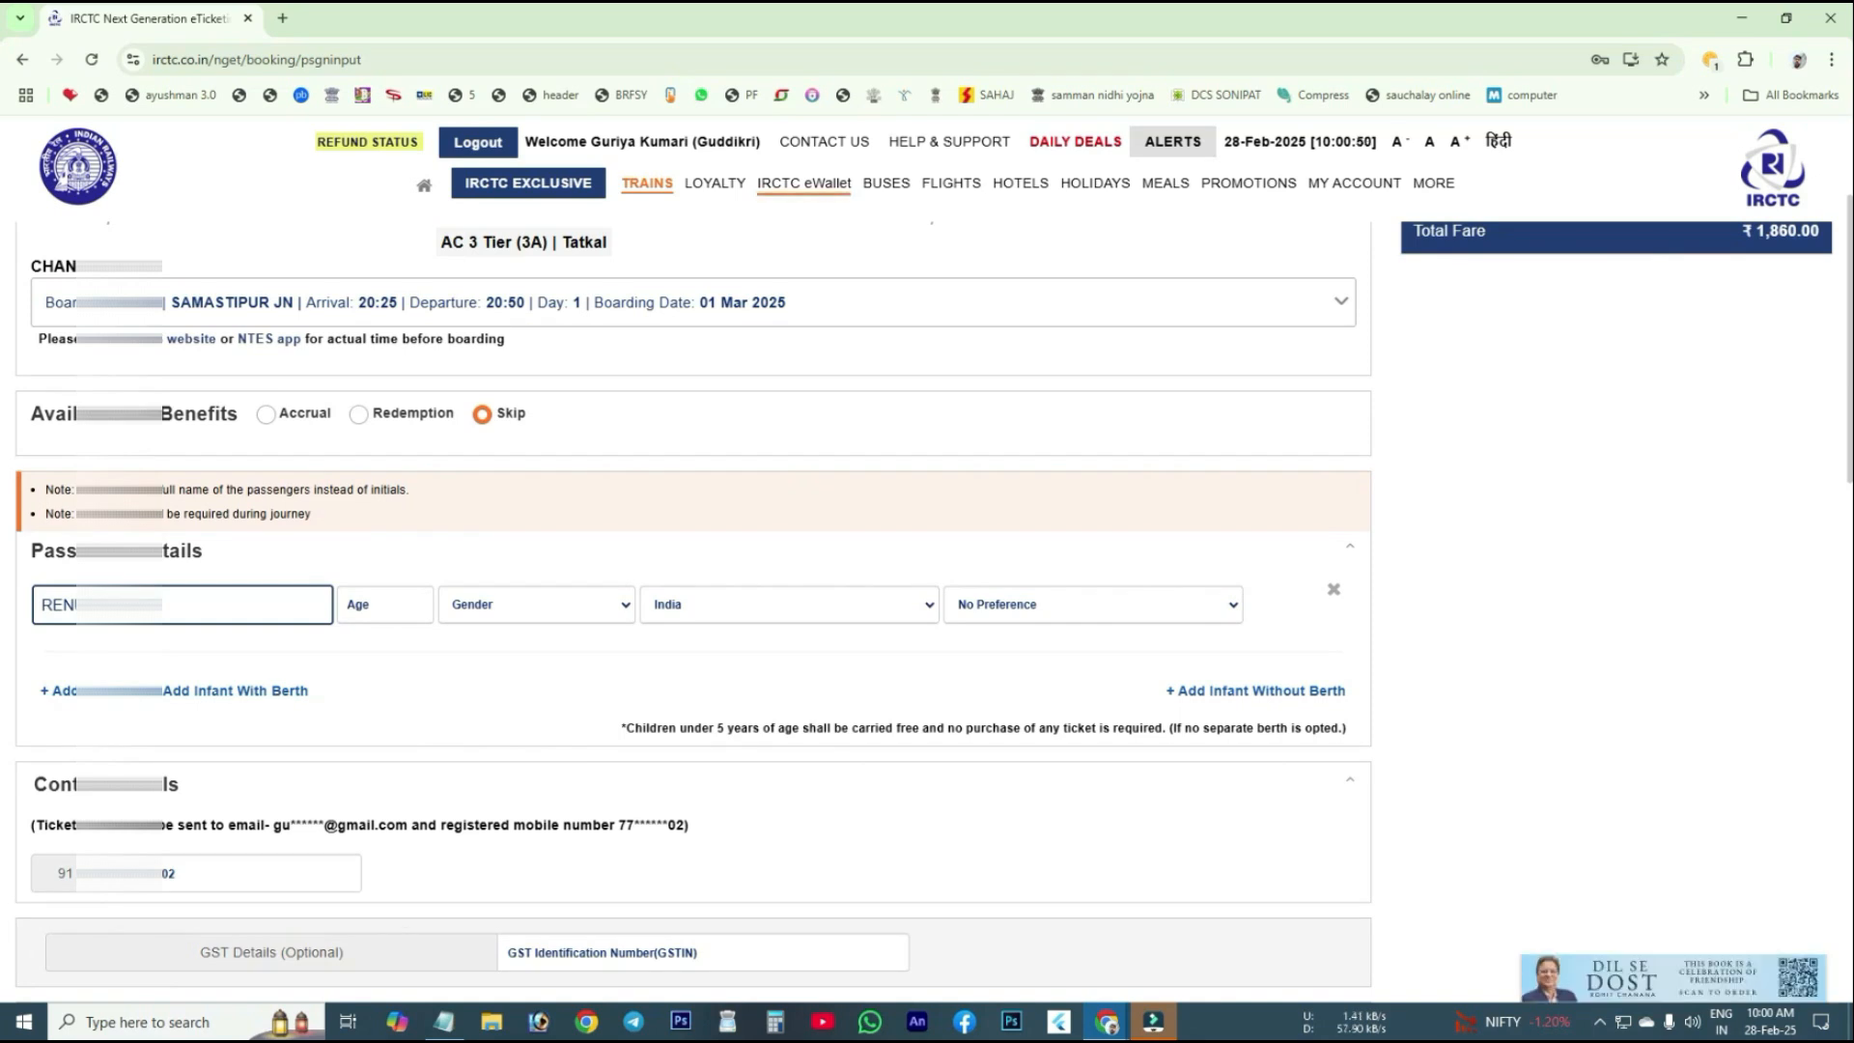
left_click(243, 643)
scroll(266, 667, "down", 3)
- Keep the registered mobile number, travel insurance and card/net banking payment mode, and submit the passenger details
left_click(206, 583)
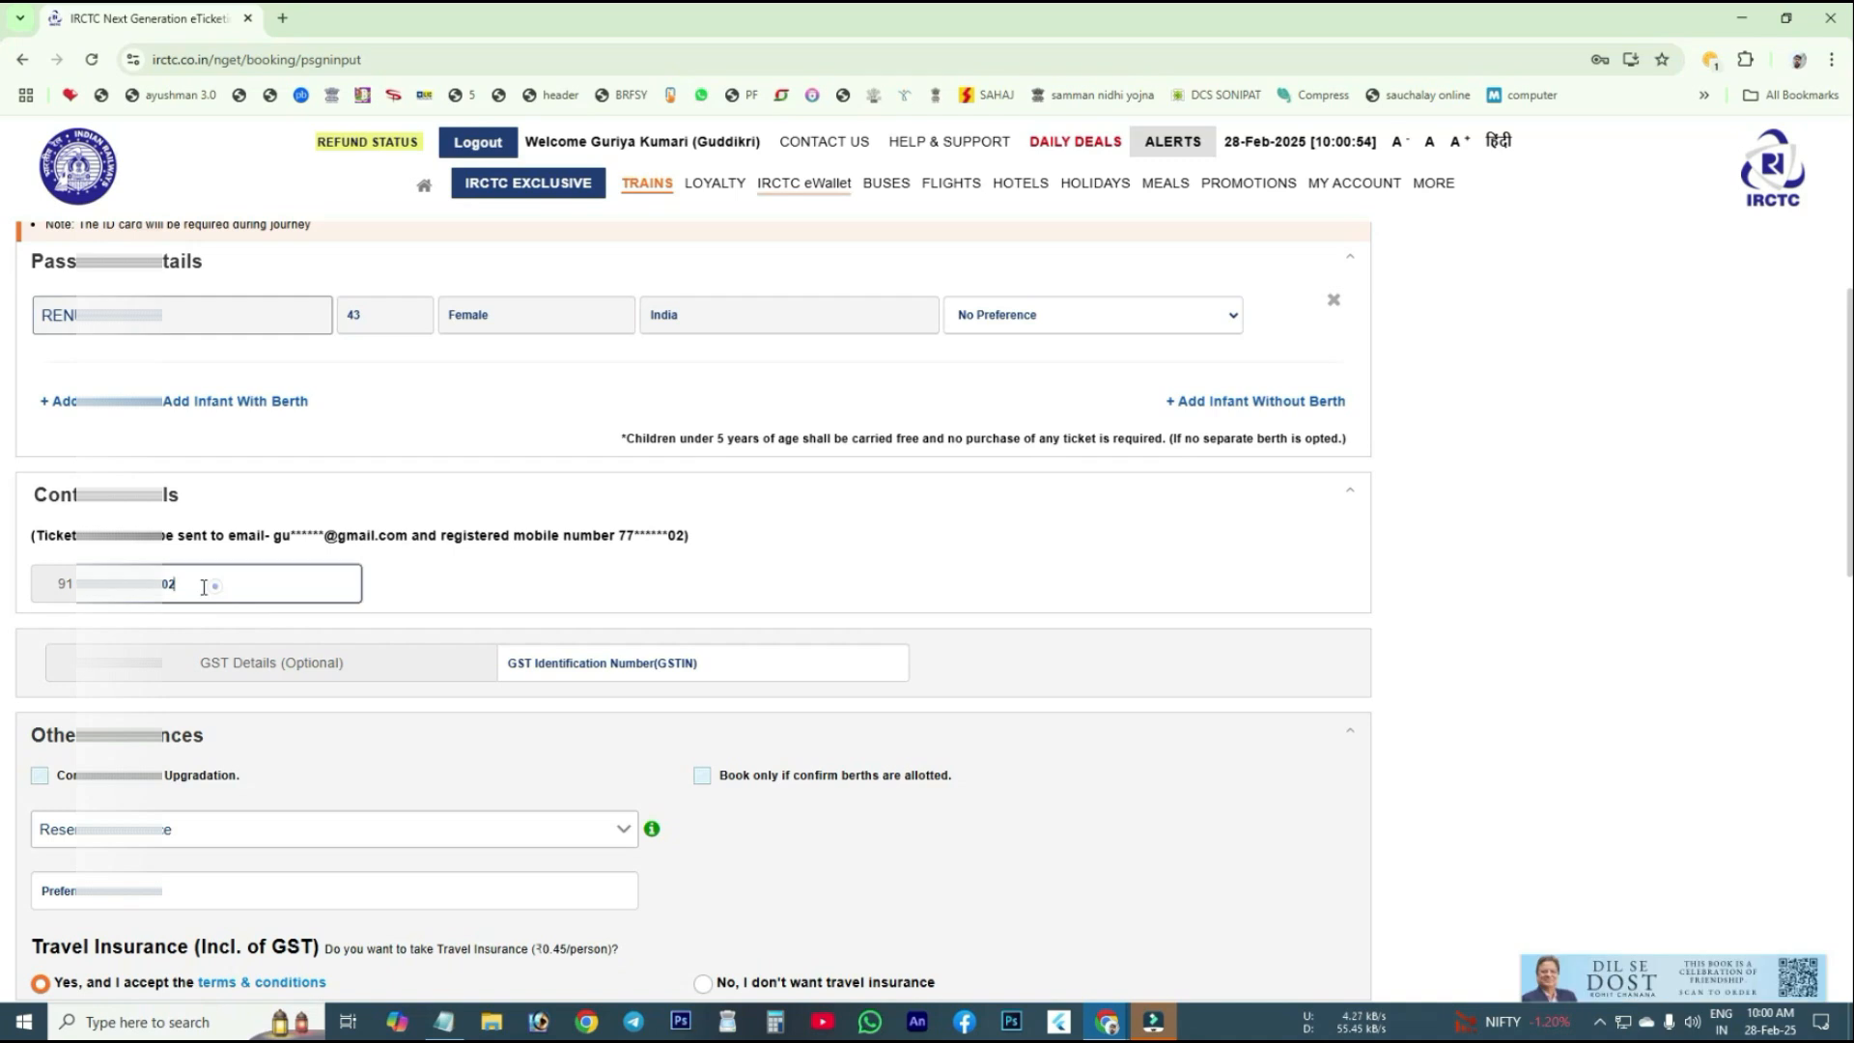
scroll(224, 612, "down", 1)
scroll(223, 612, "down", 5)
left_click(168, 695)
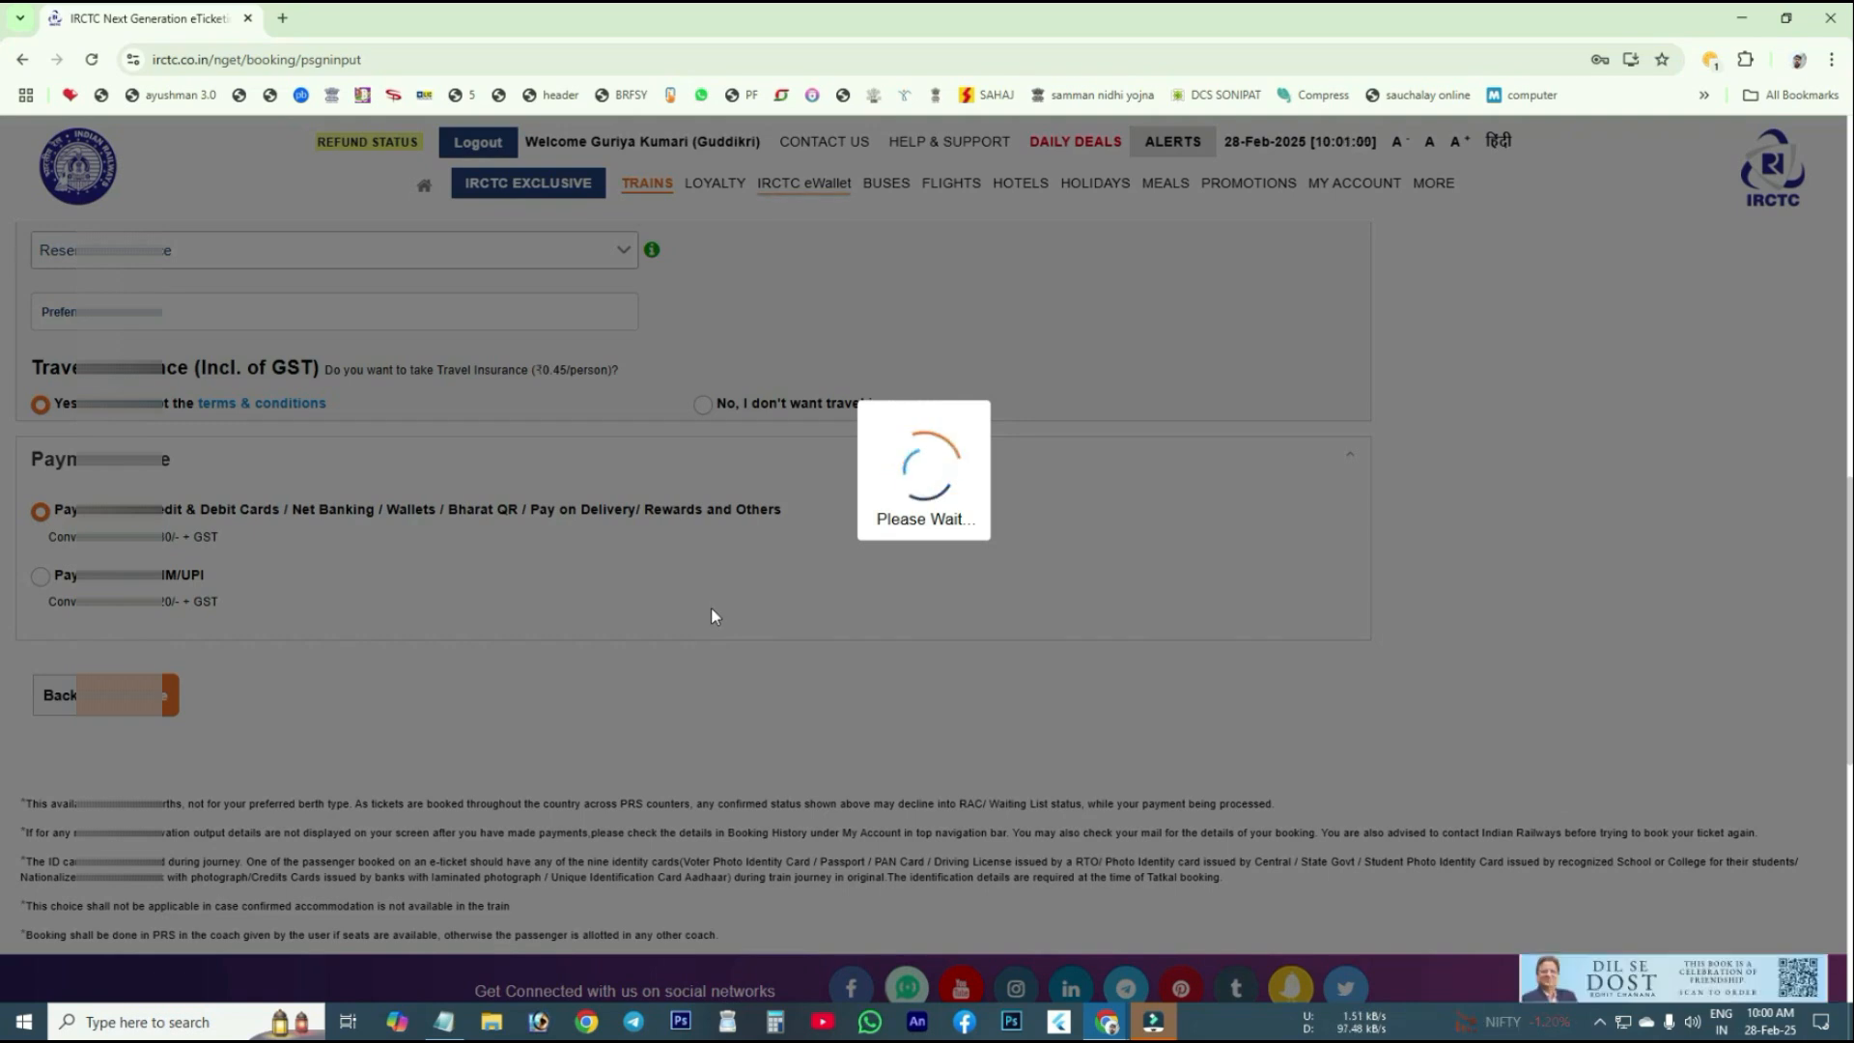
scroll(799, 573, "up", 6)
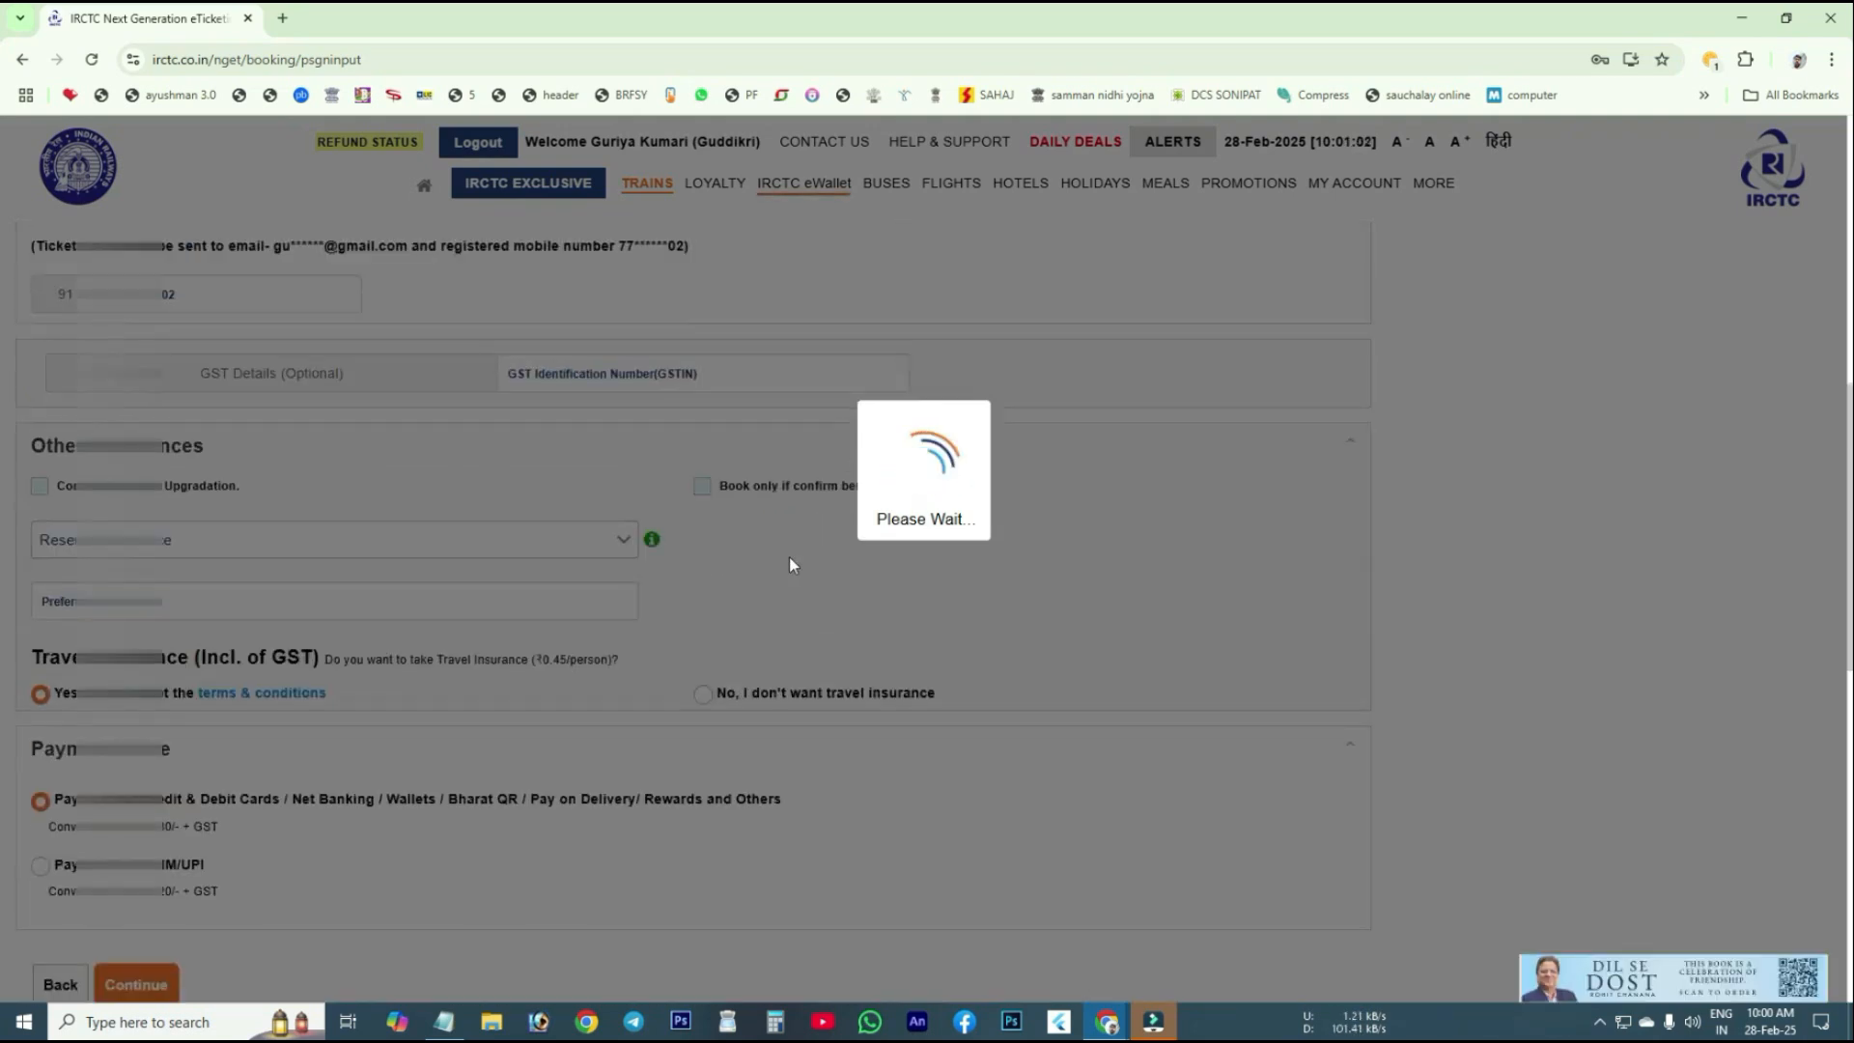
scroll(788, 588, "up", 2)
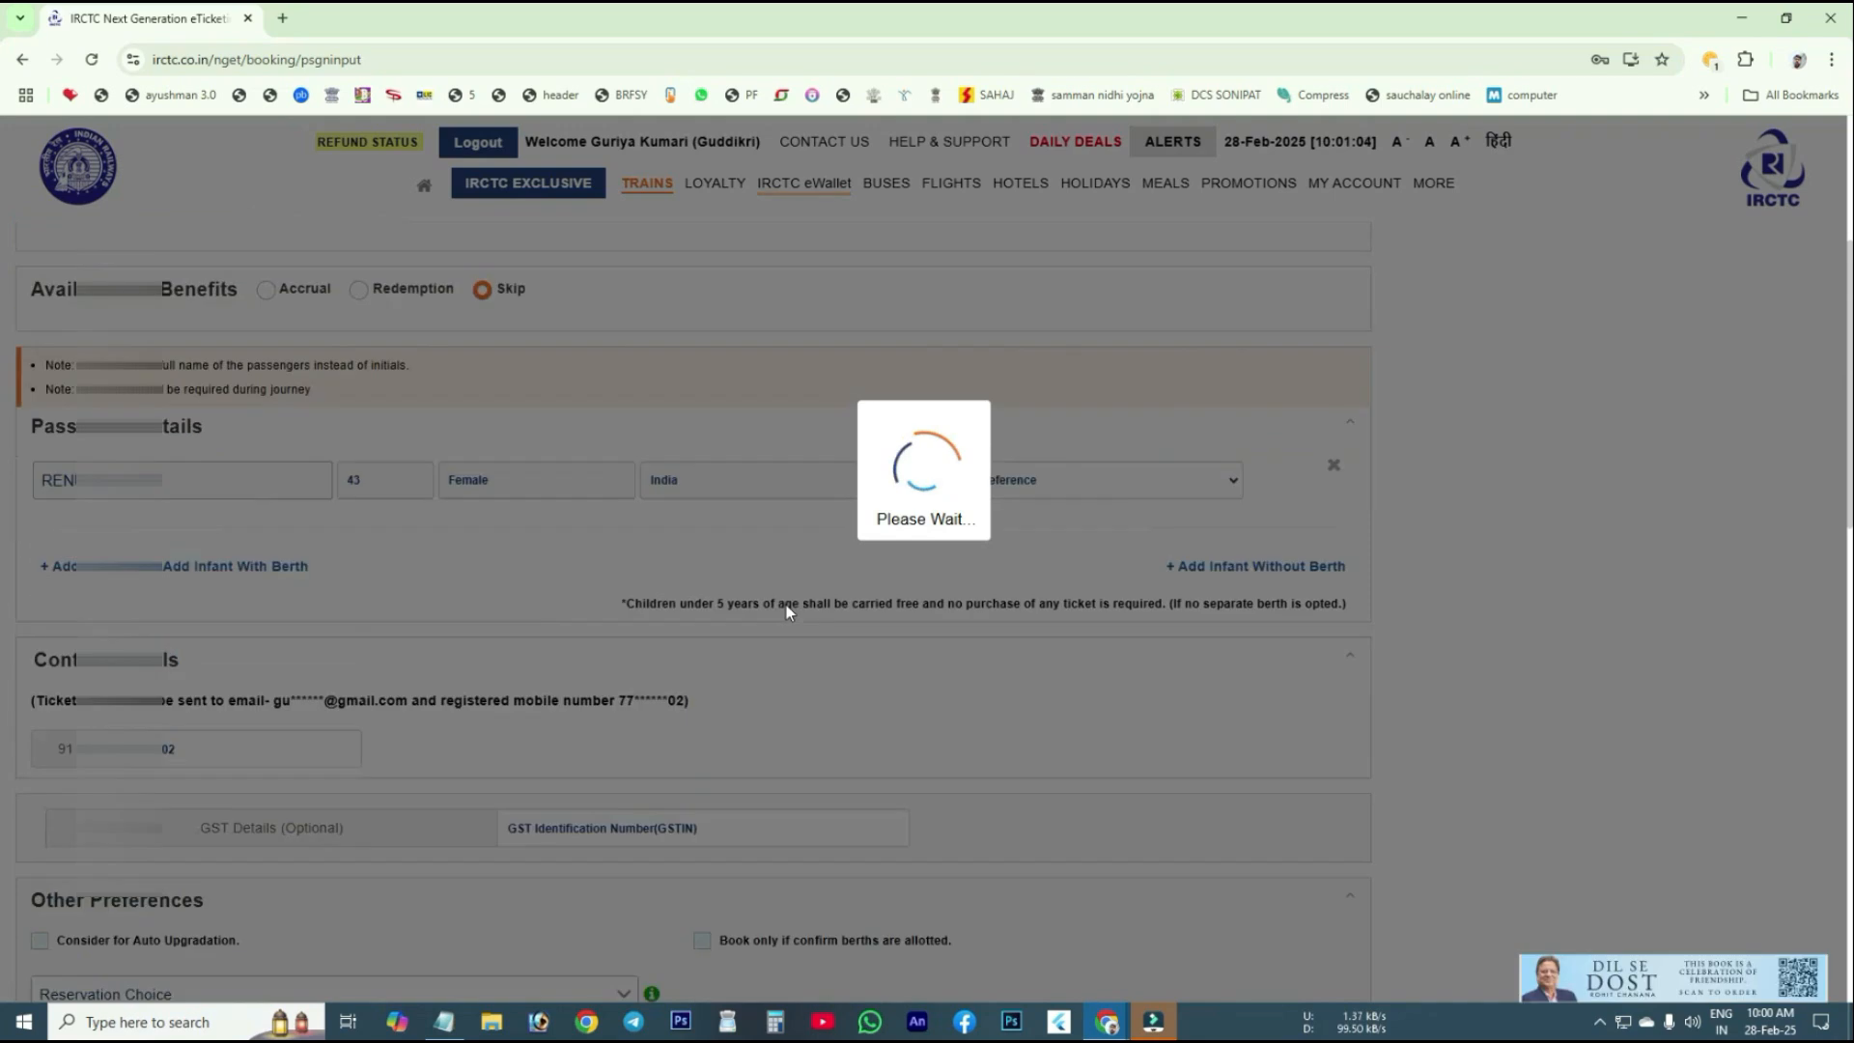
scroll(784, 620, "up", 2)
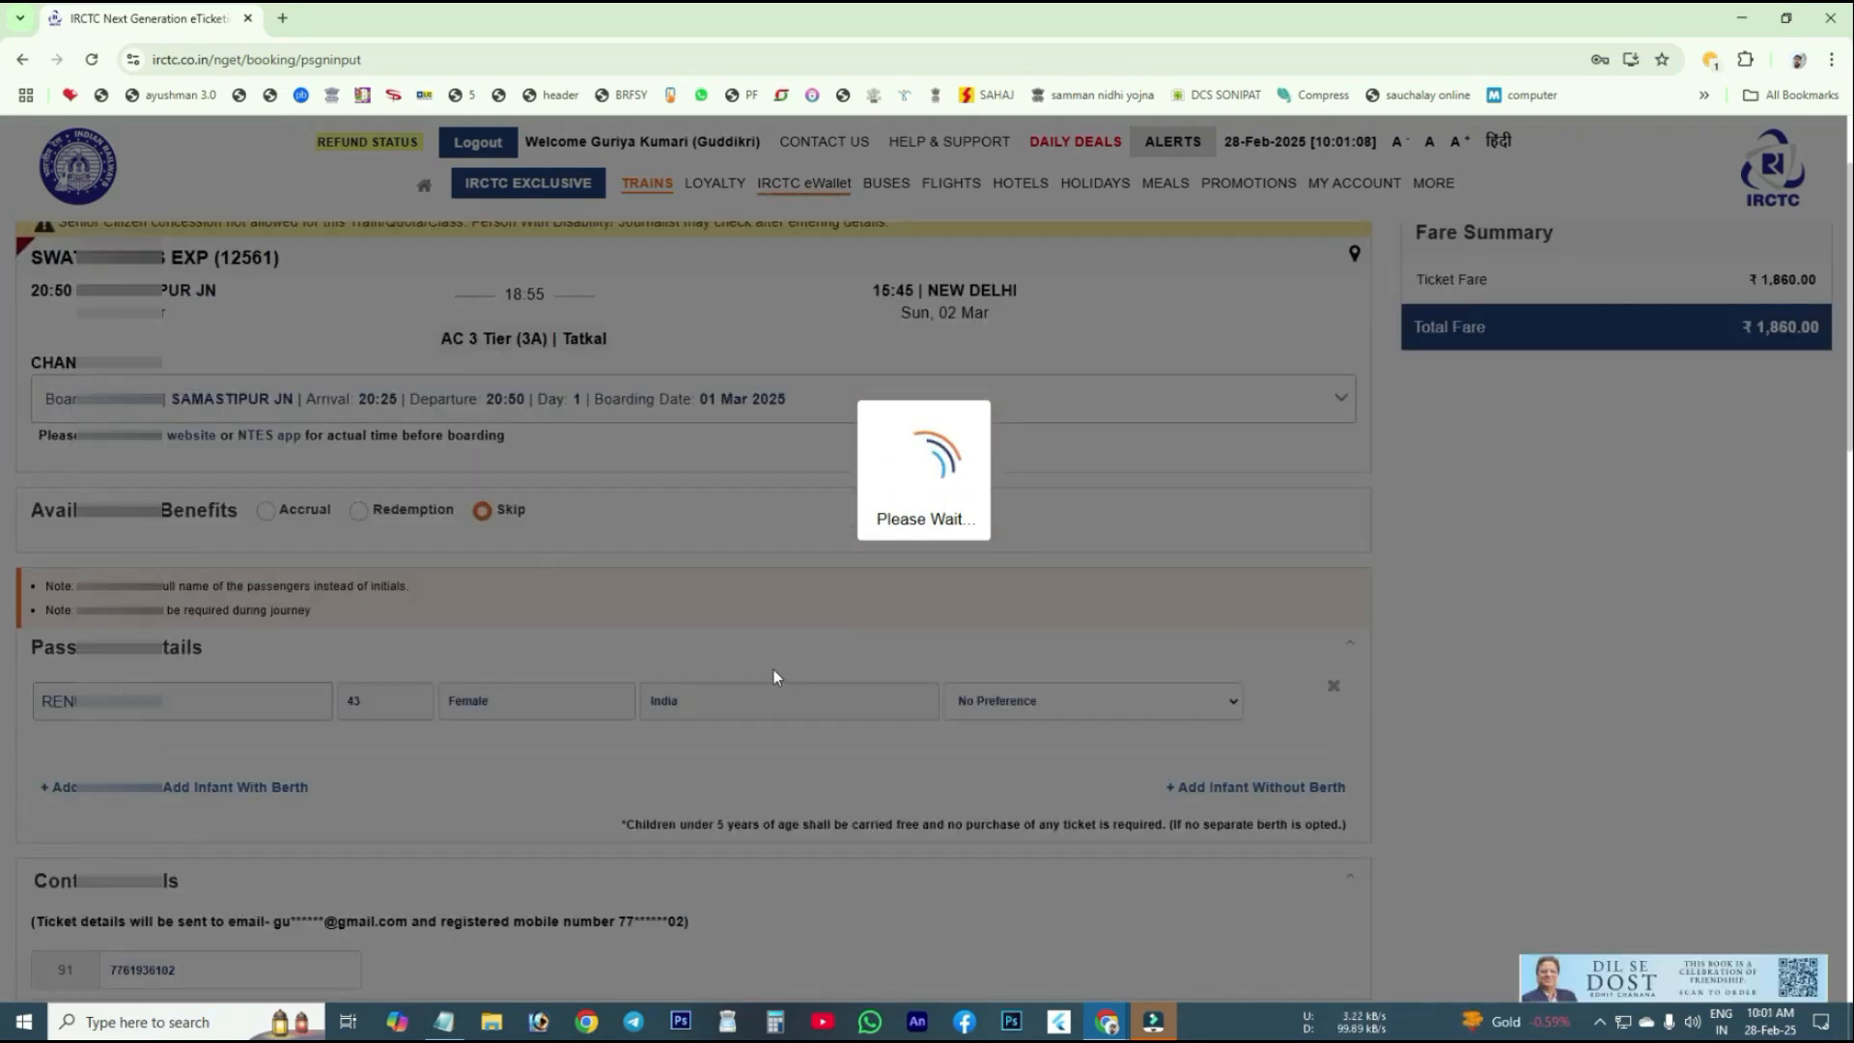
scroll(773, 669, "down", 2)
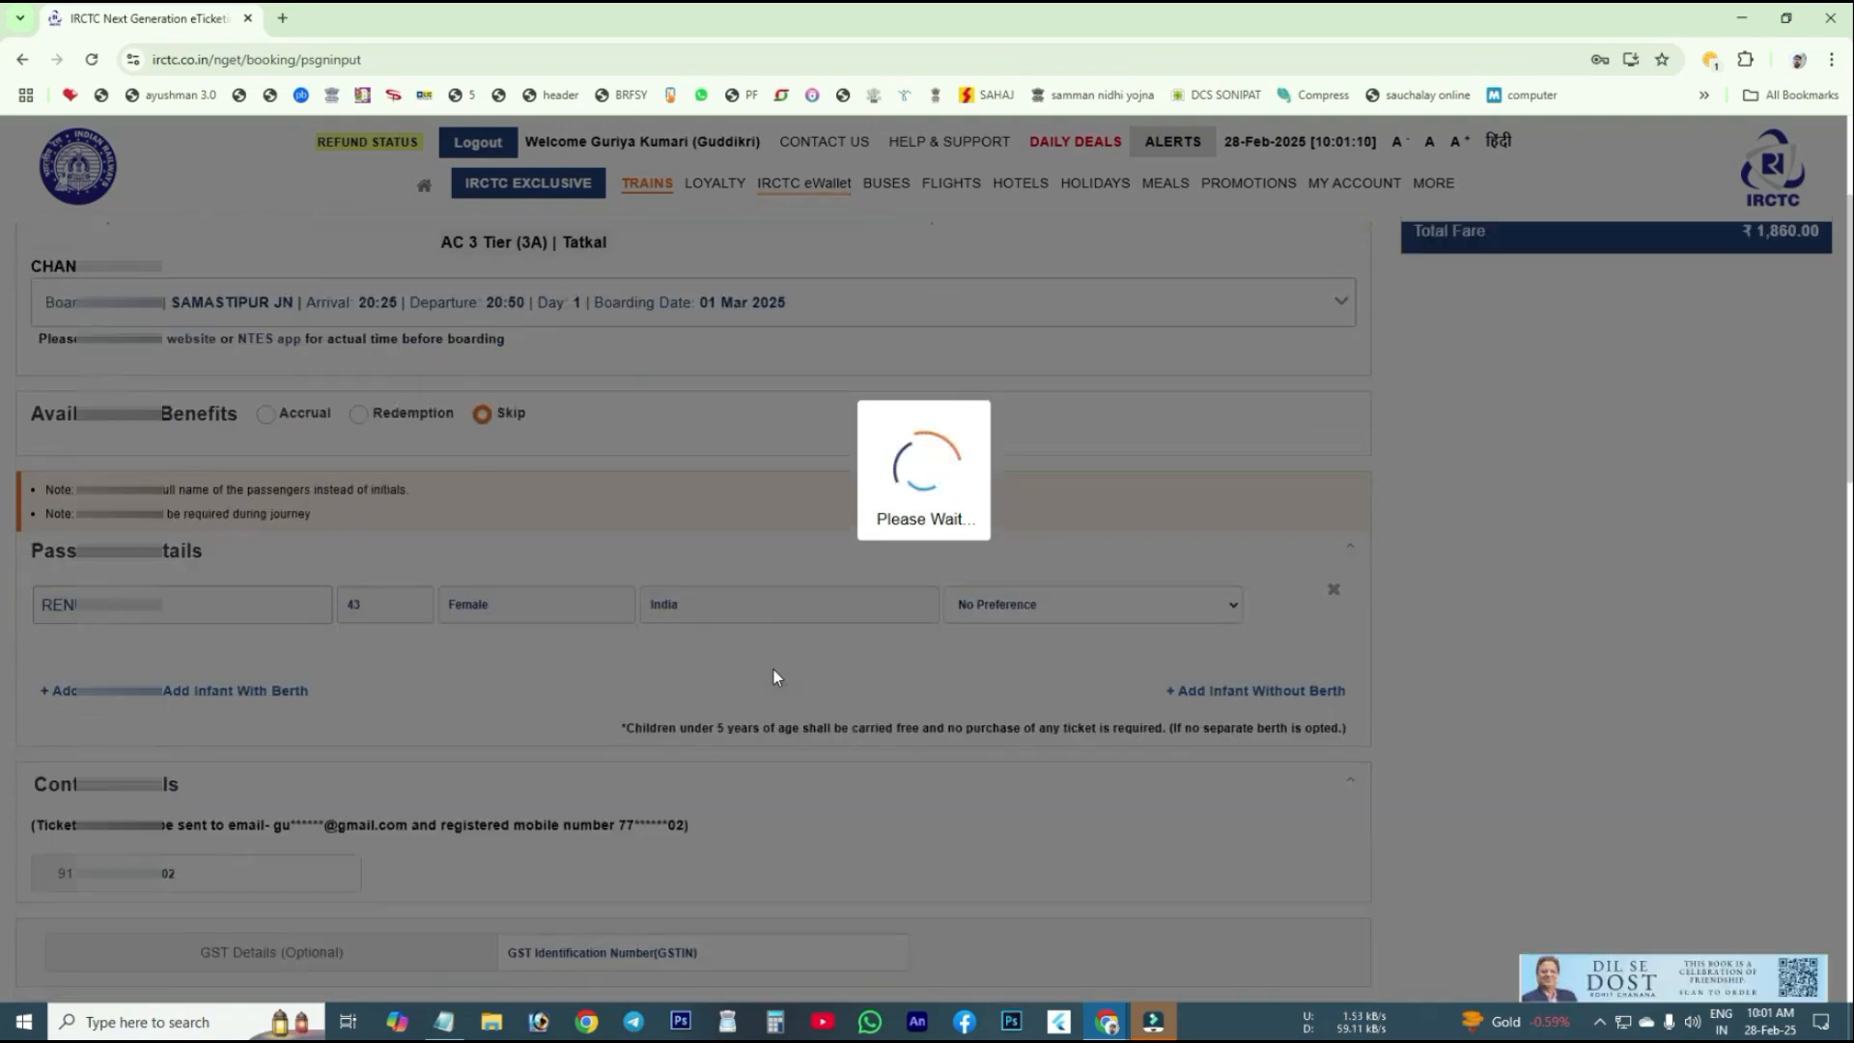
scroll(772, 669, "down", 5)
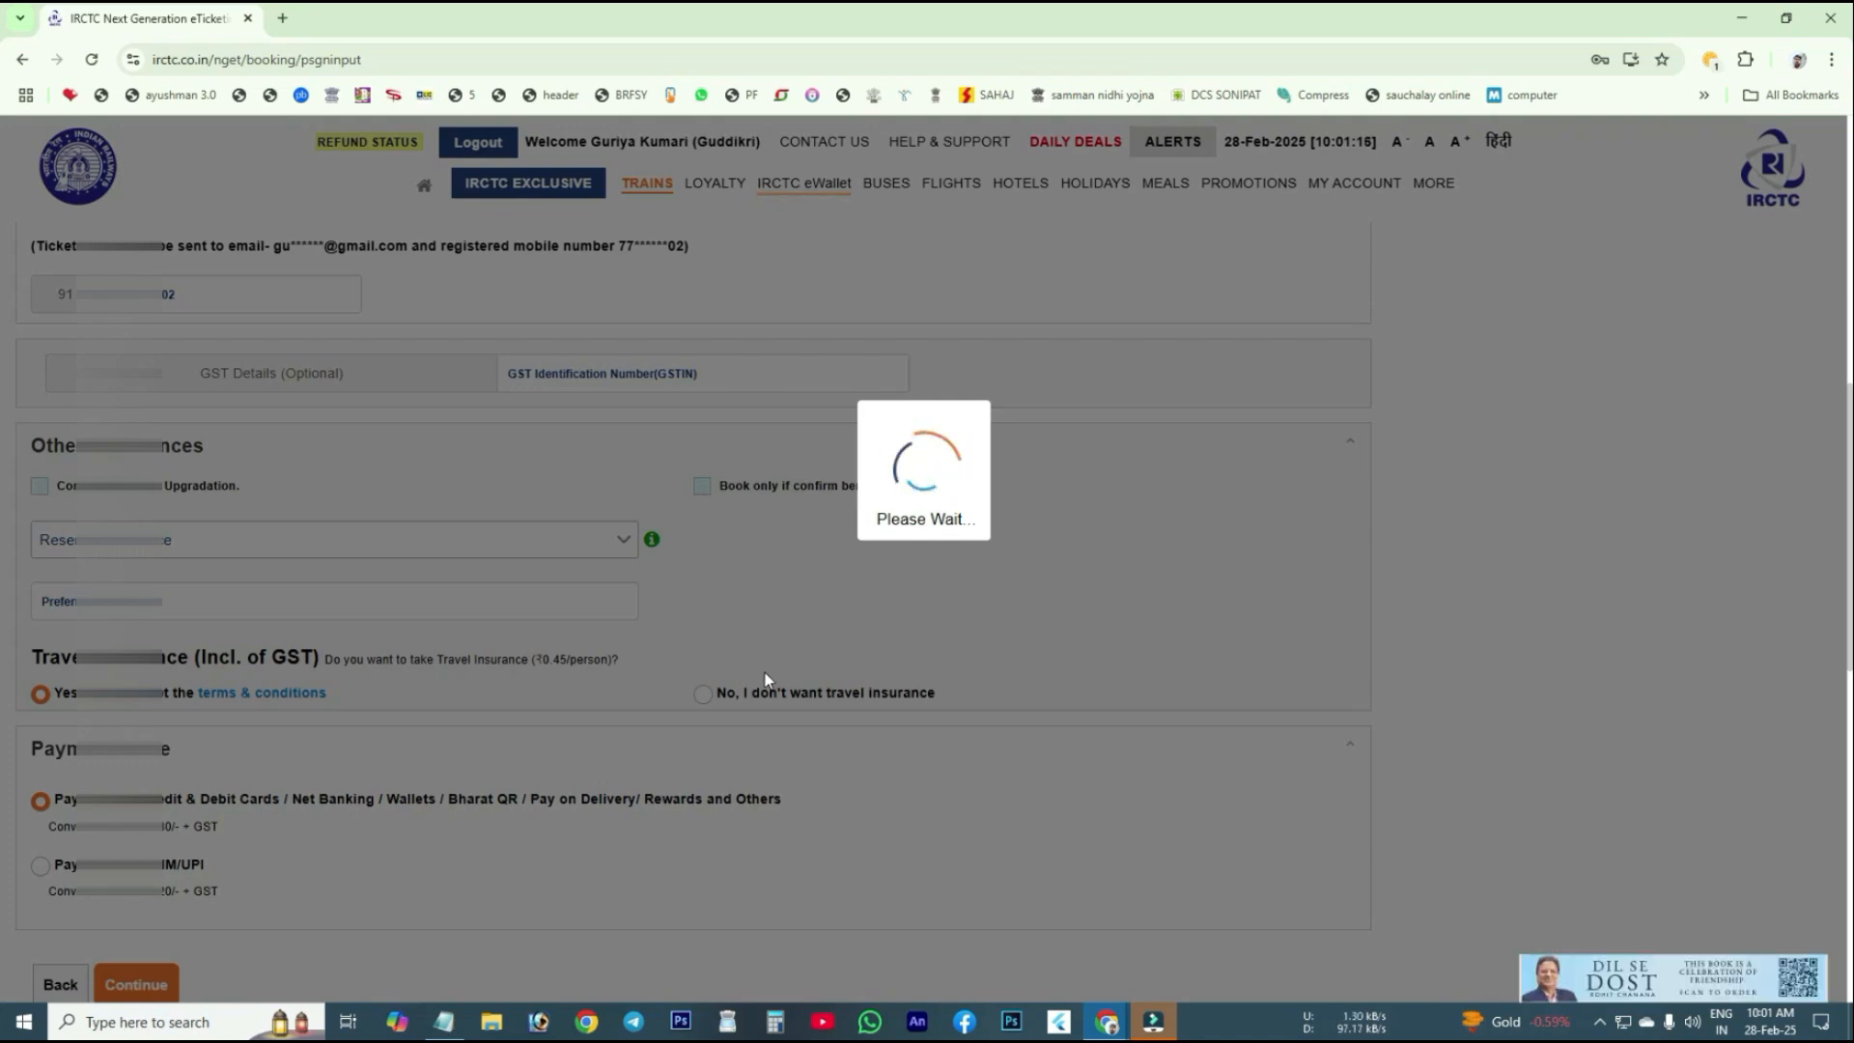
scroll(763, 675, "down", 1)
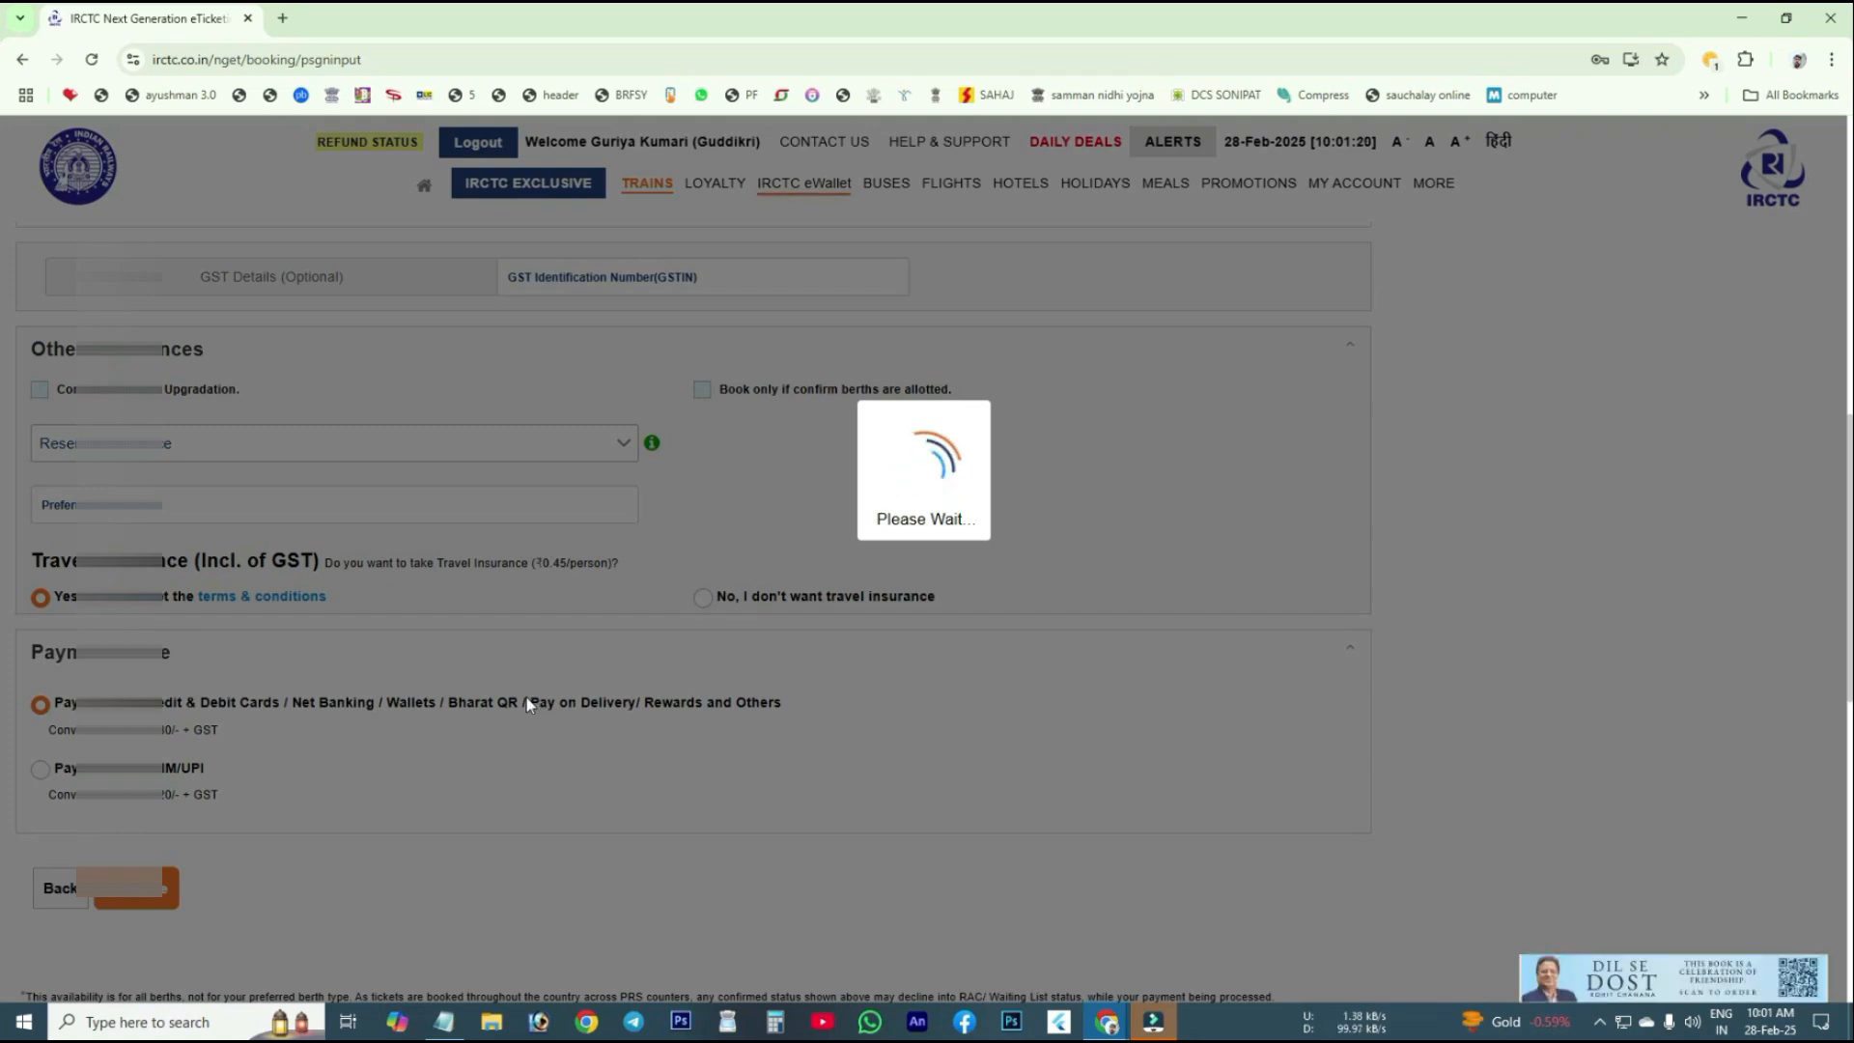
scroll(509, 726, "down", 1)
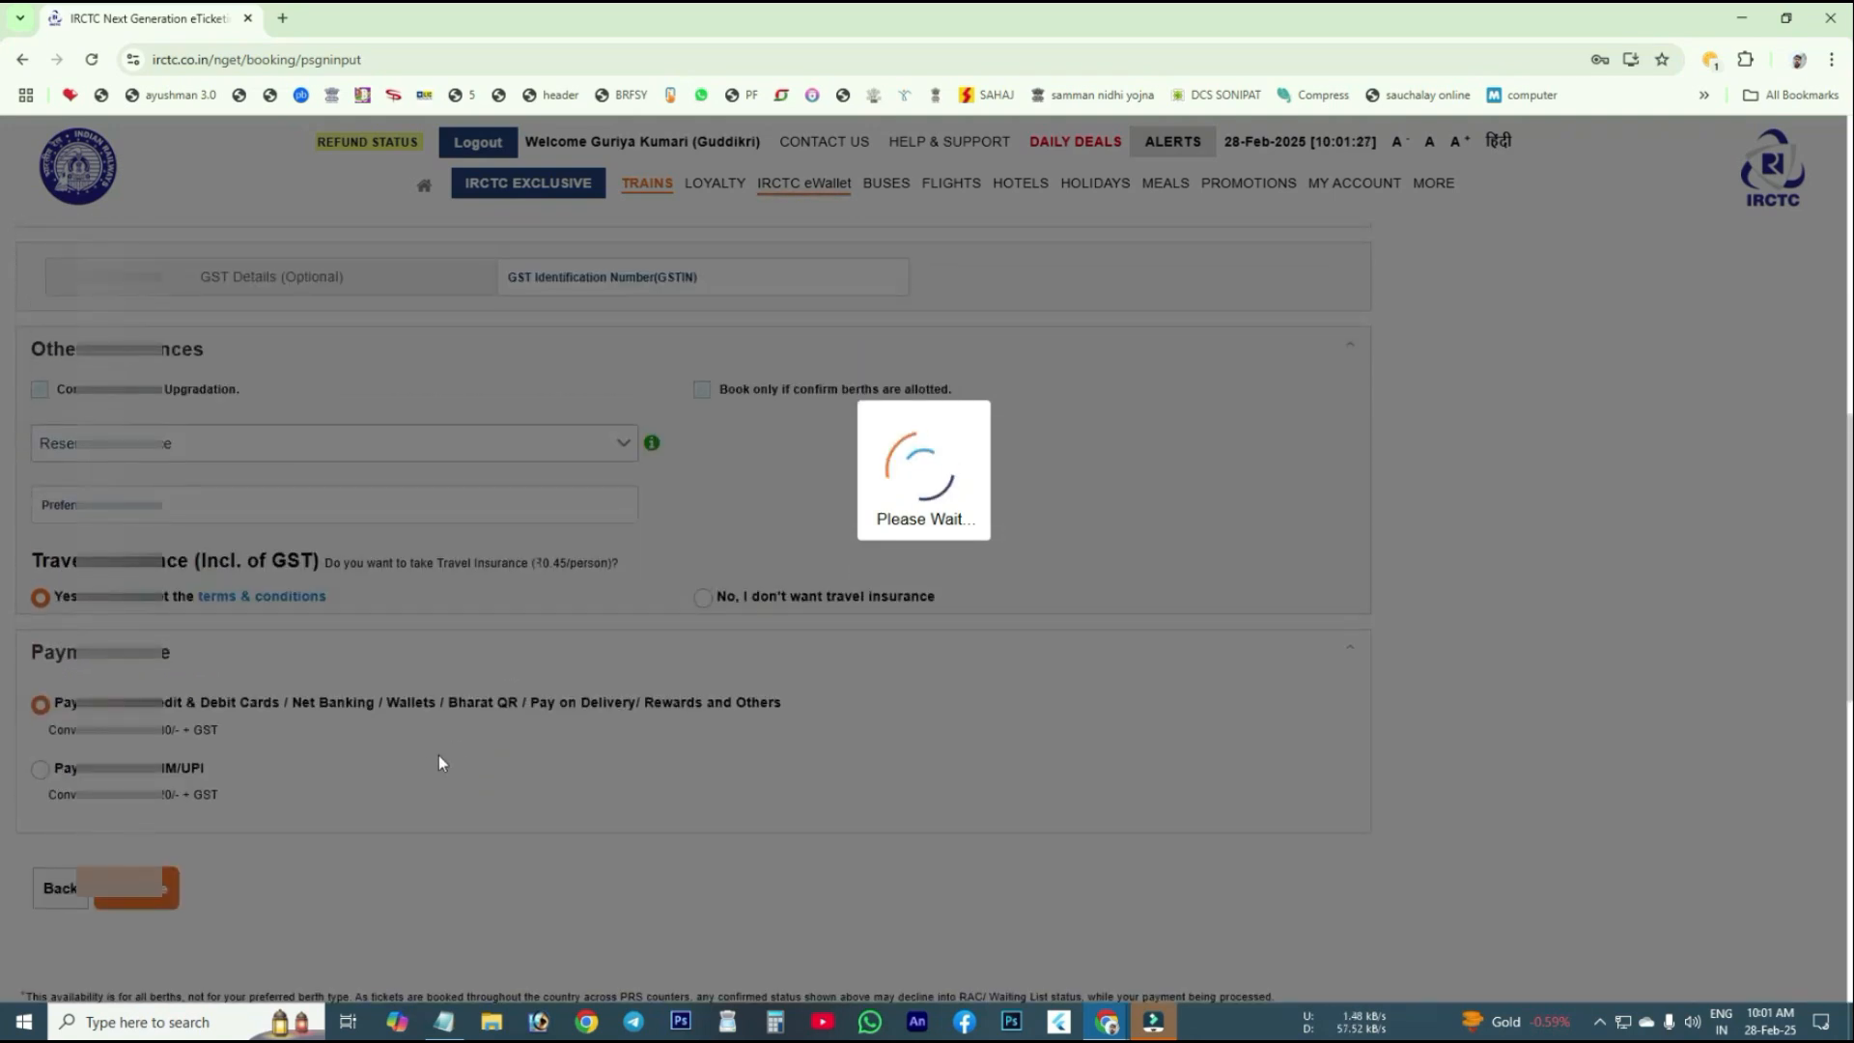
scroll(428, 761, "down", 1)
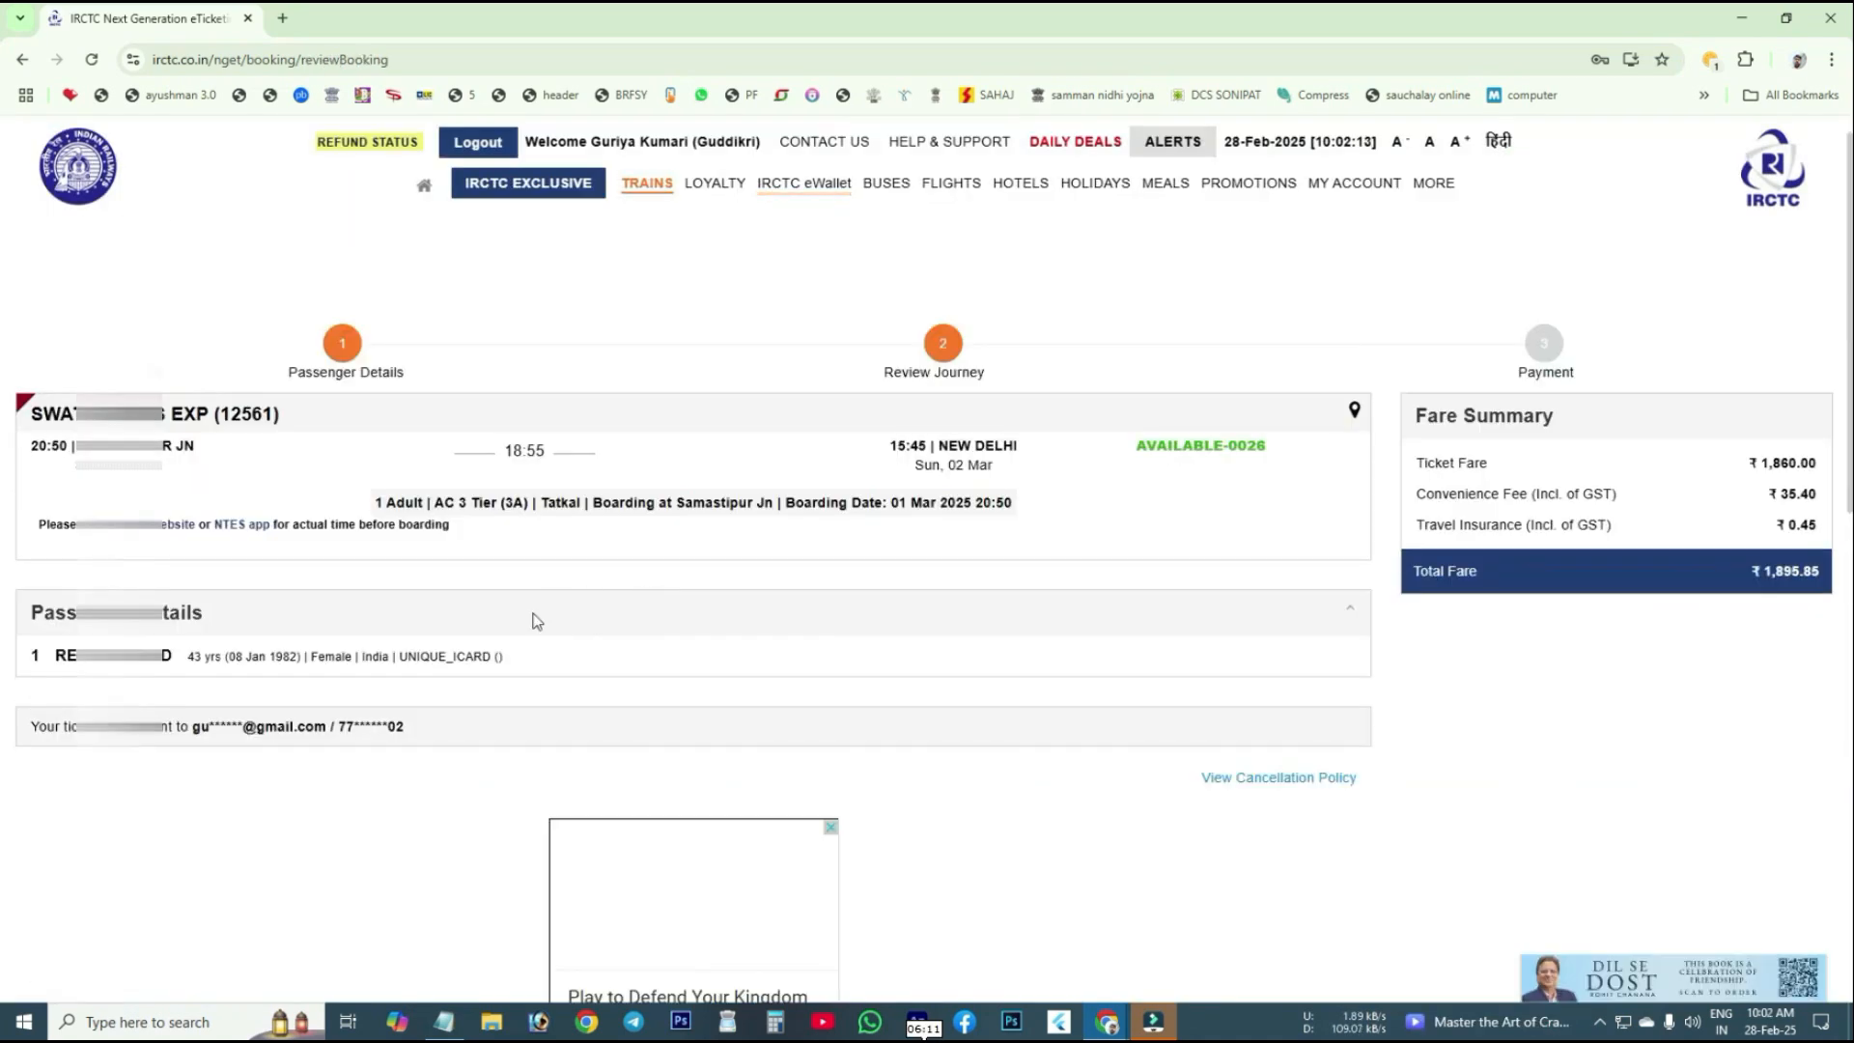
- Review the journey summary, enter the captcha code and continue to the payment methods
scroll(529, 620, "down", 2)
scroll(503, 641, "up", 1)
scroll(495, 628, "down", 3)
left_click(599, 654)
type("nGMM")
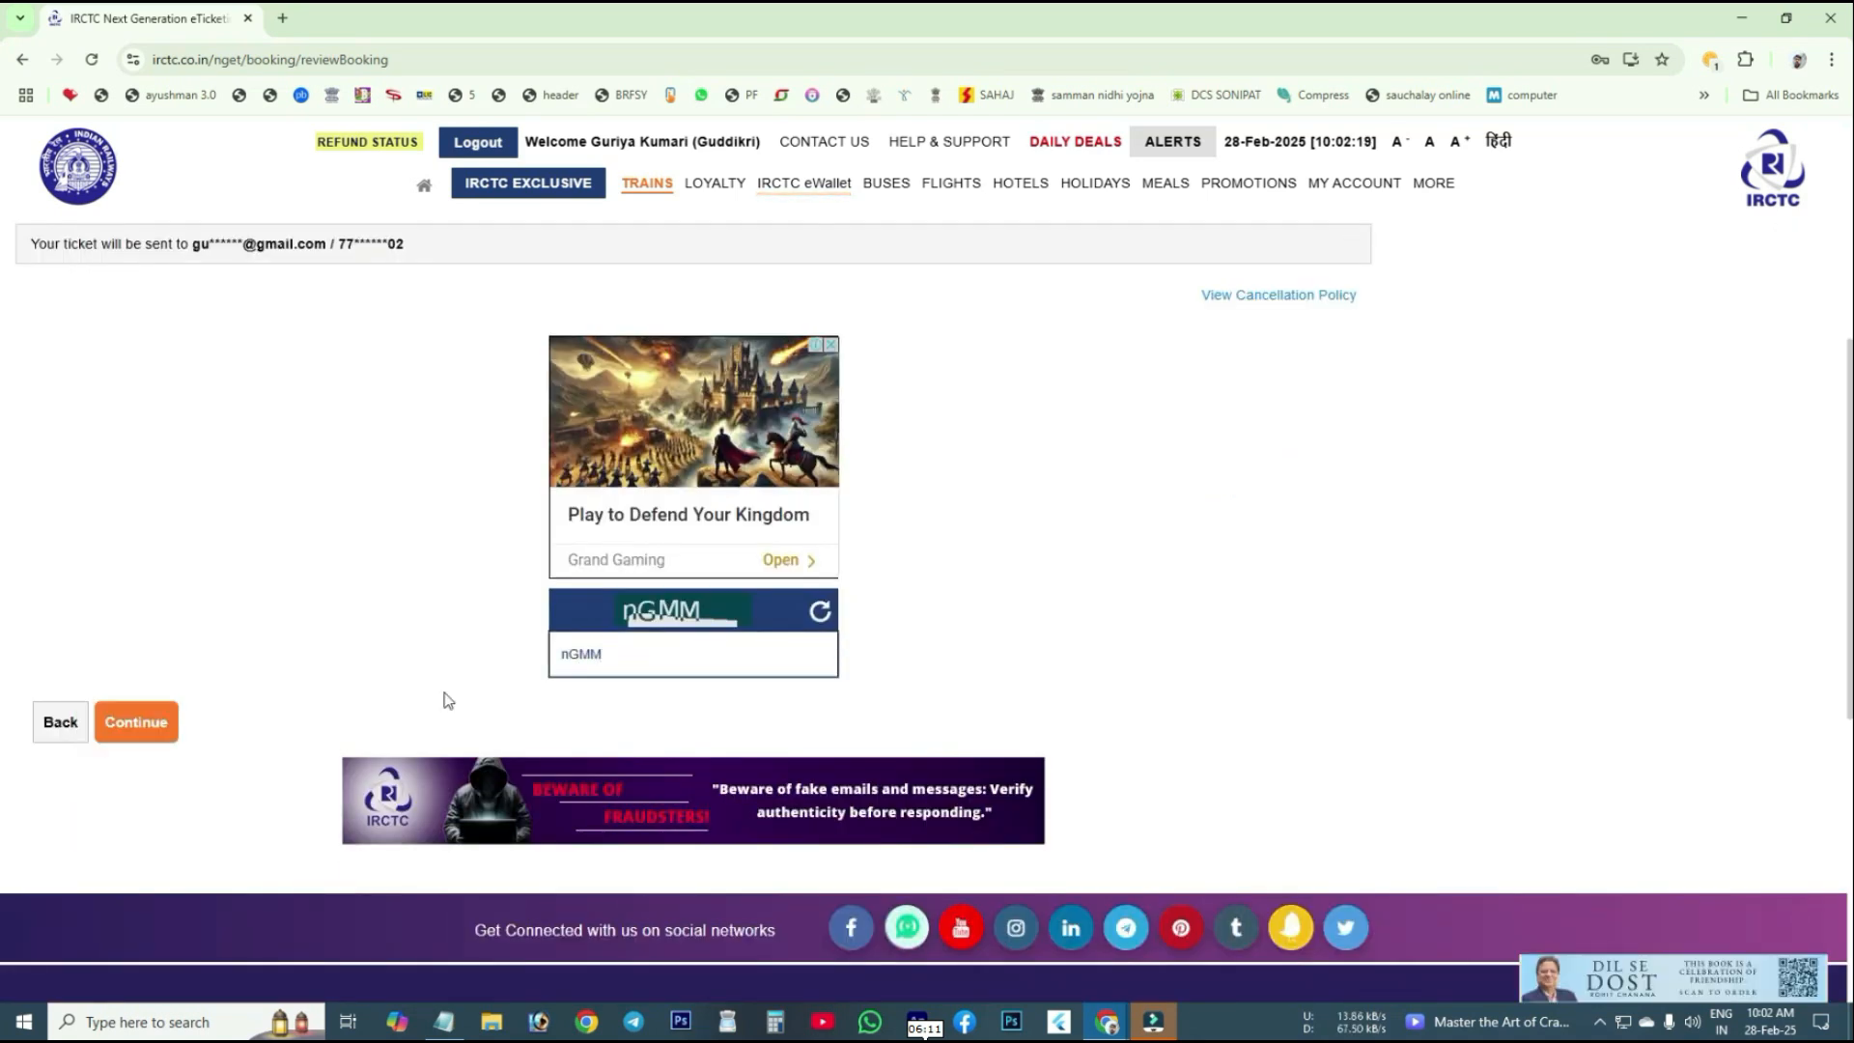
left_click(135, 724)
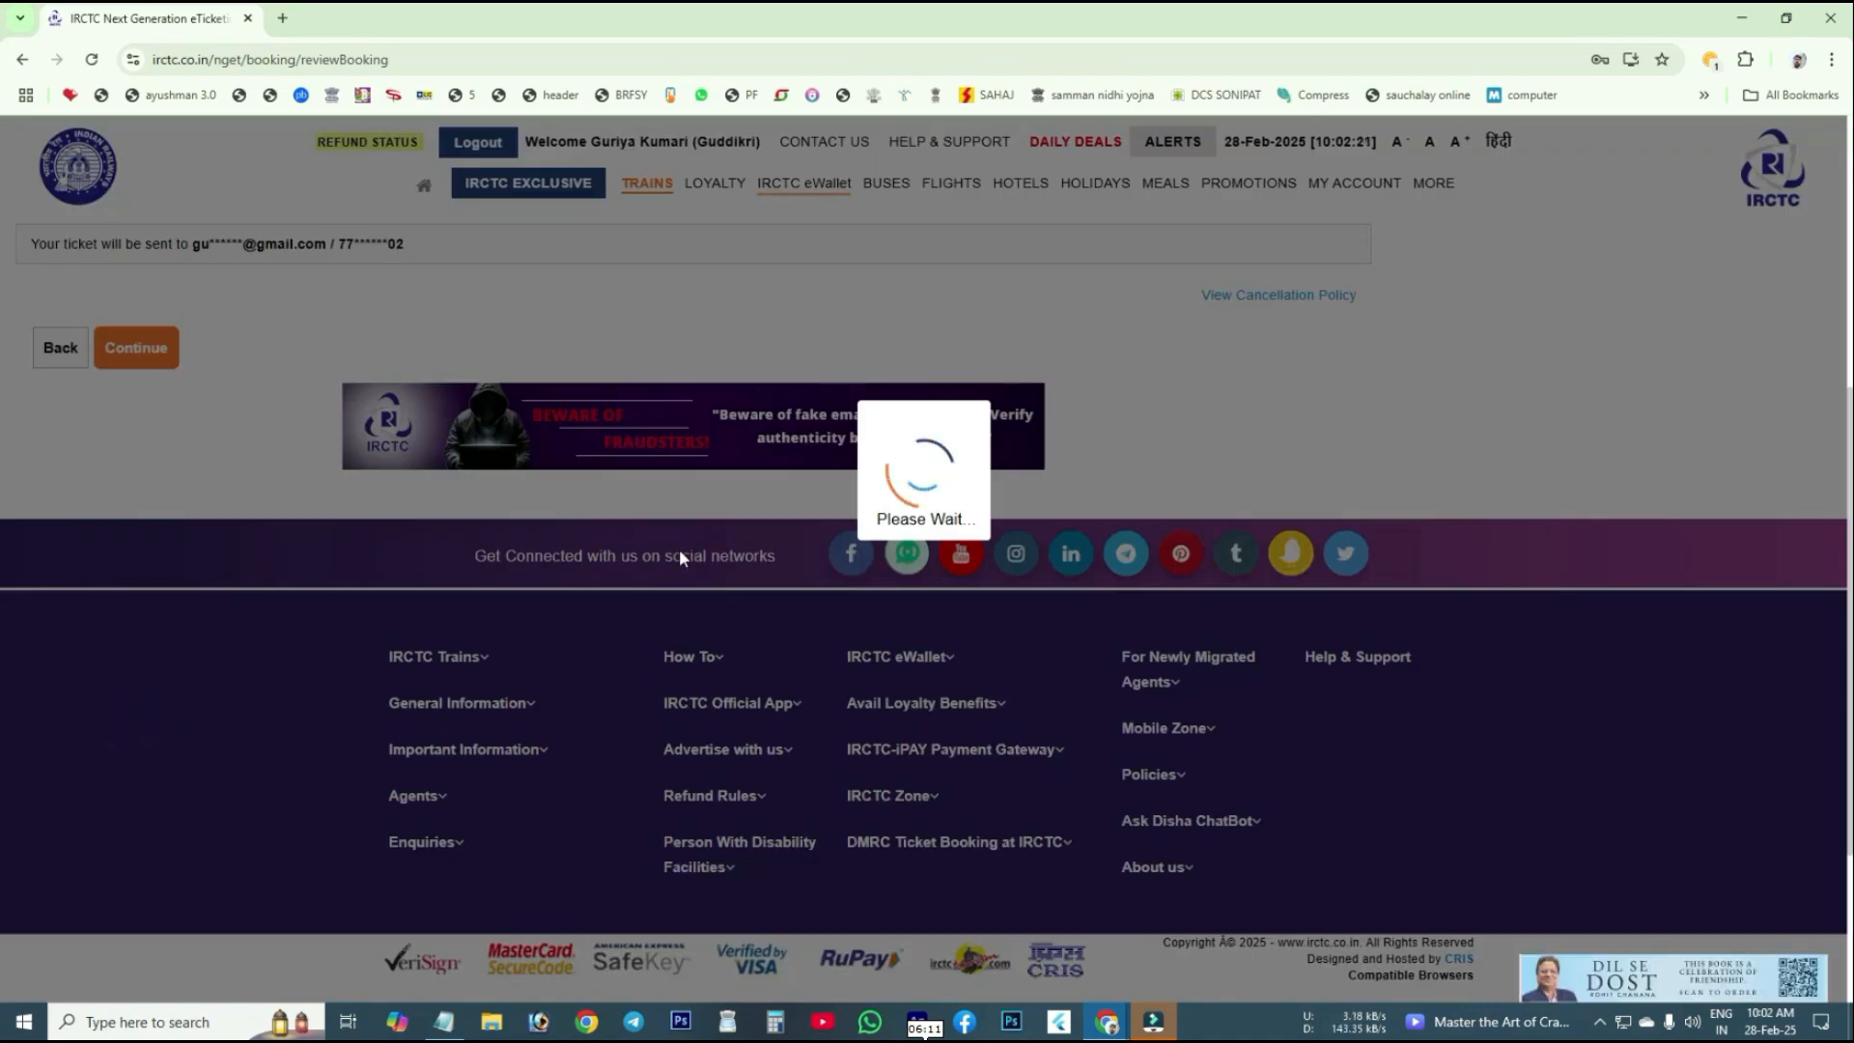
scroll(804, 451, "up", 3)
scroll(734, 462, "up", 1)
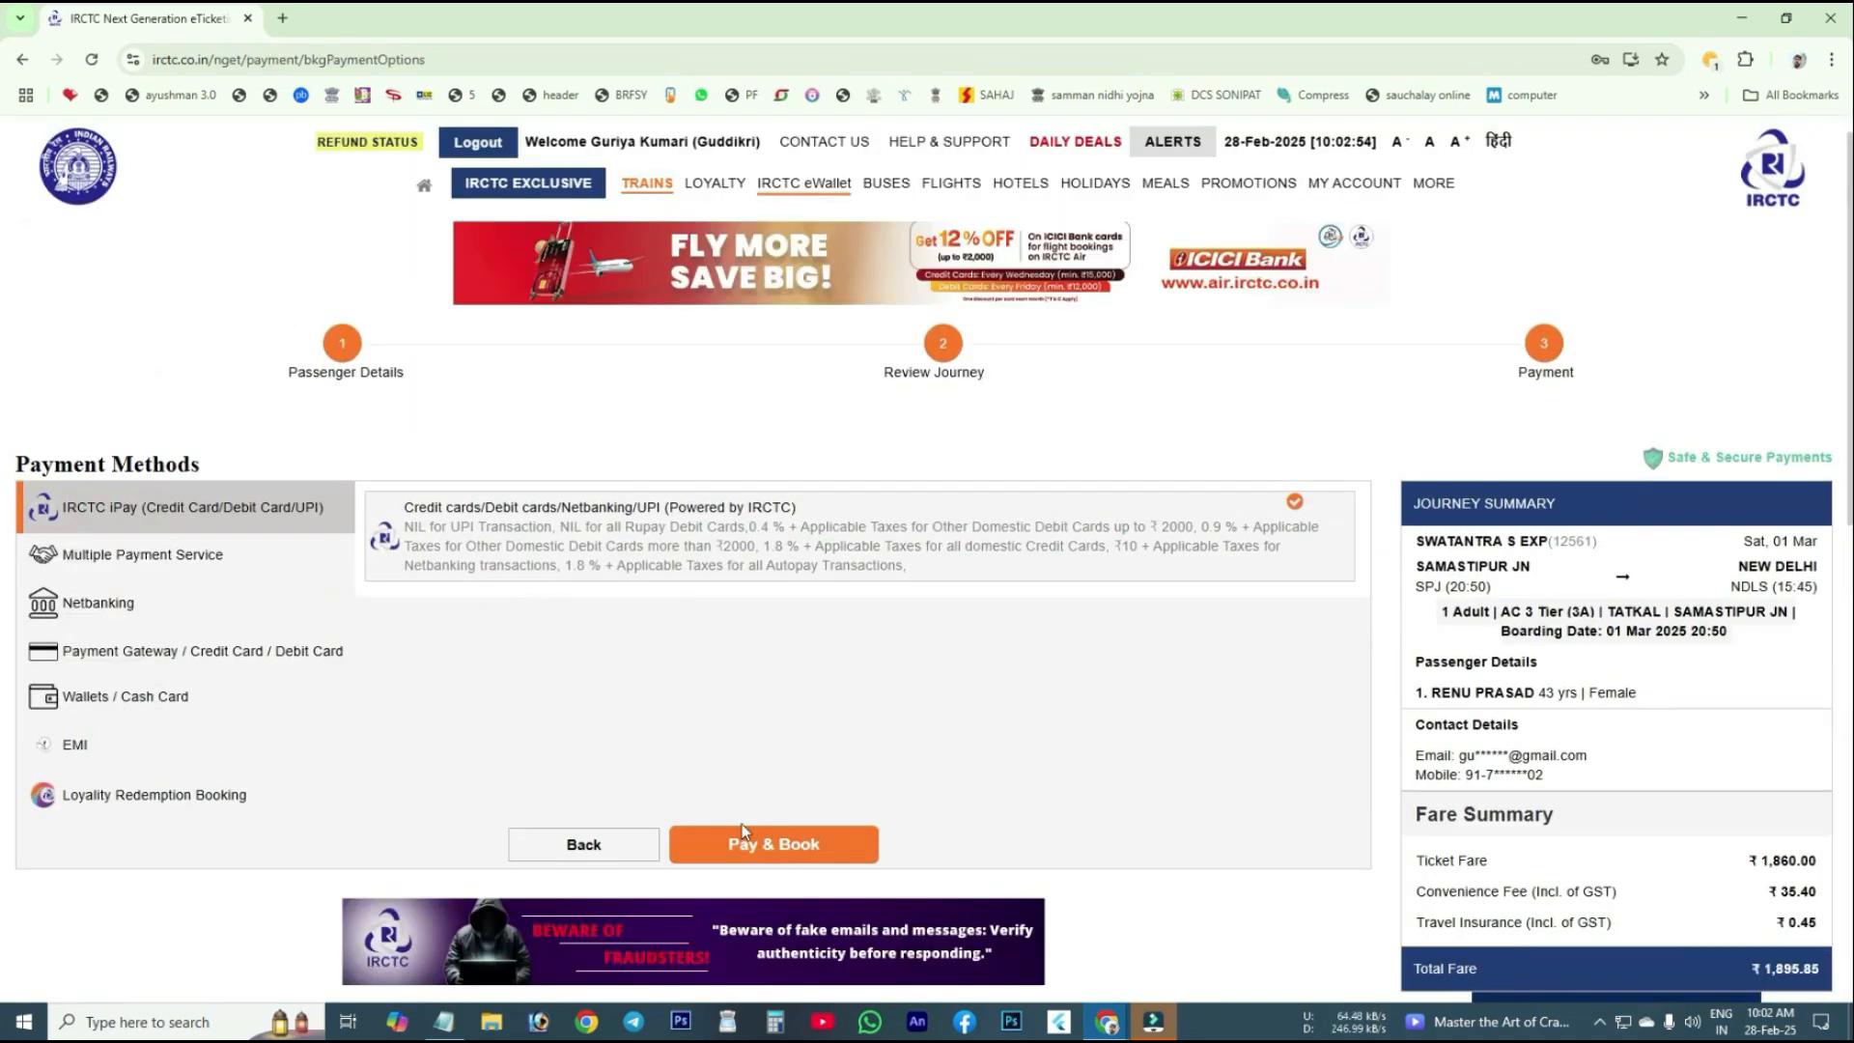
- Proceed to pay for the booking through IRCTC iPay and choose UPI (OTM) as the autopay mandate instrument
left_click(748, 834)
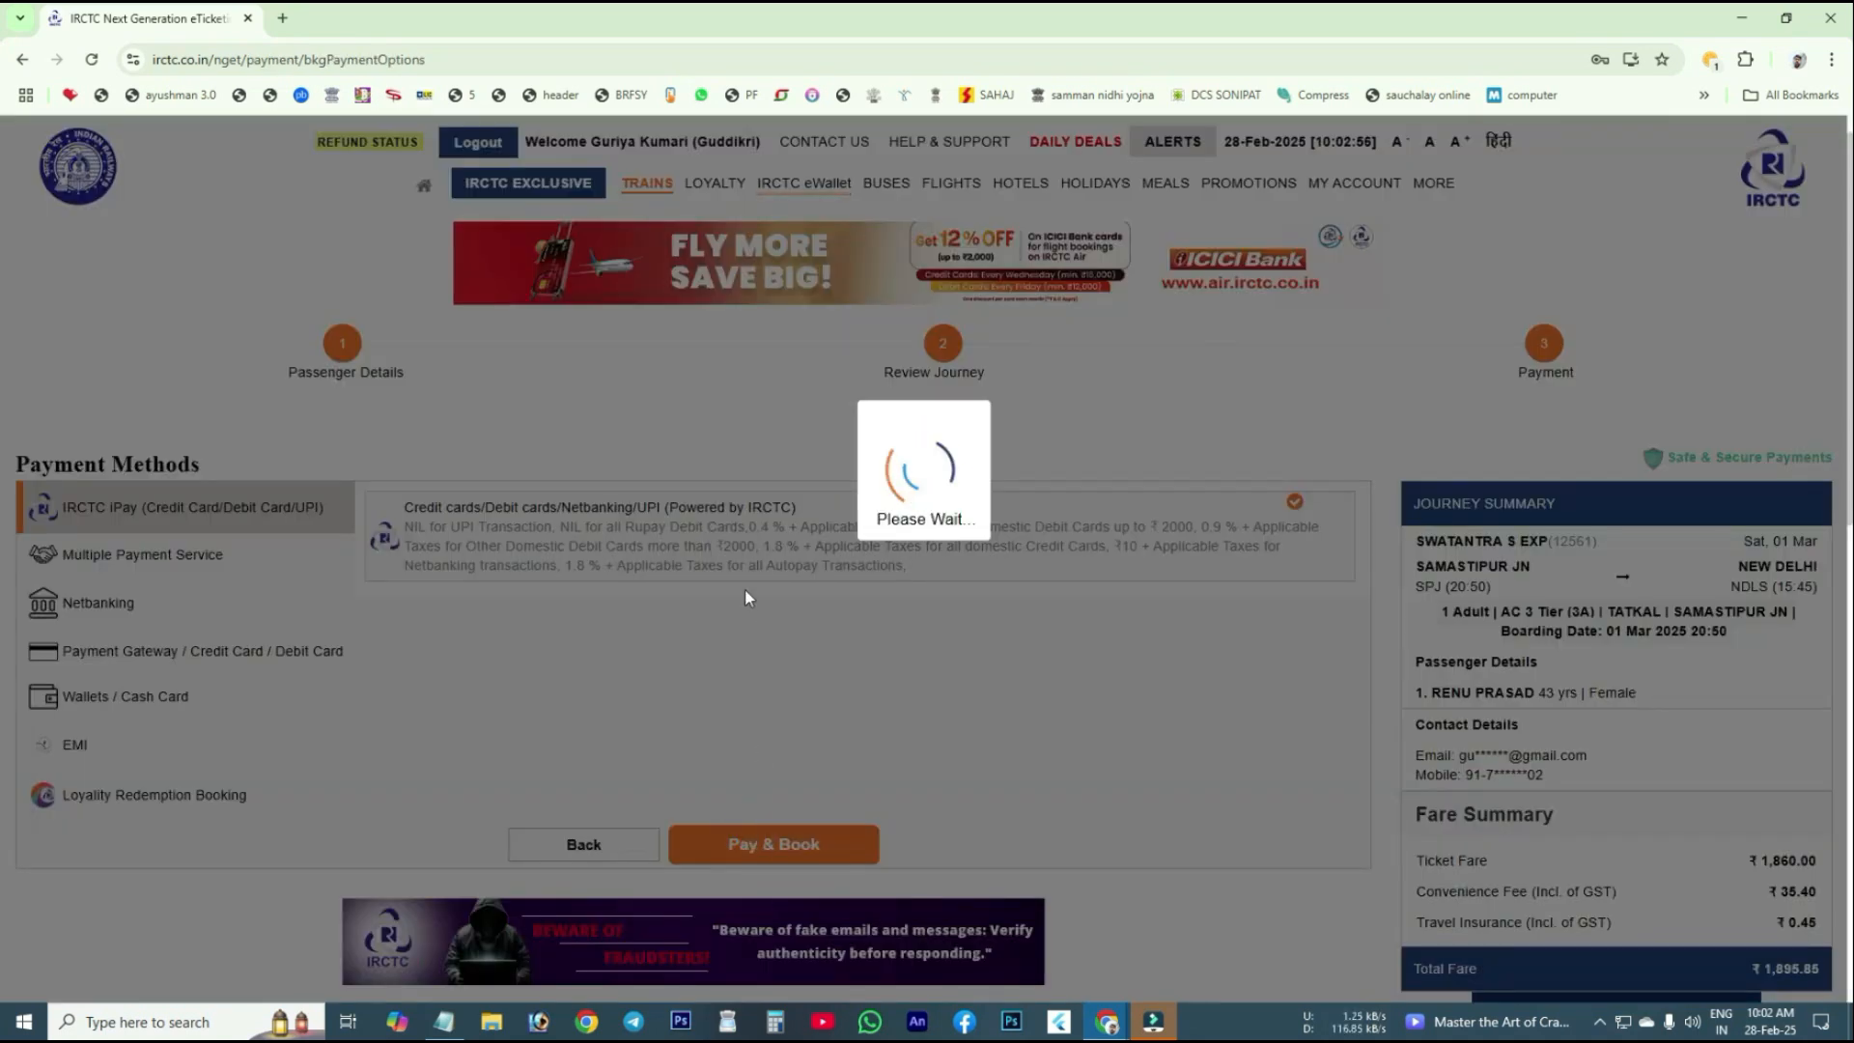
scroll(745, 589, "down", 2)
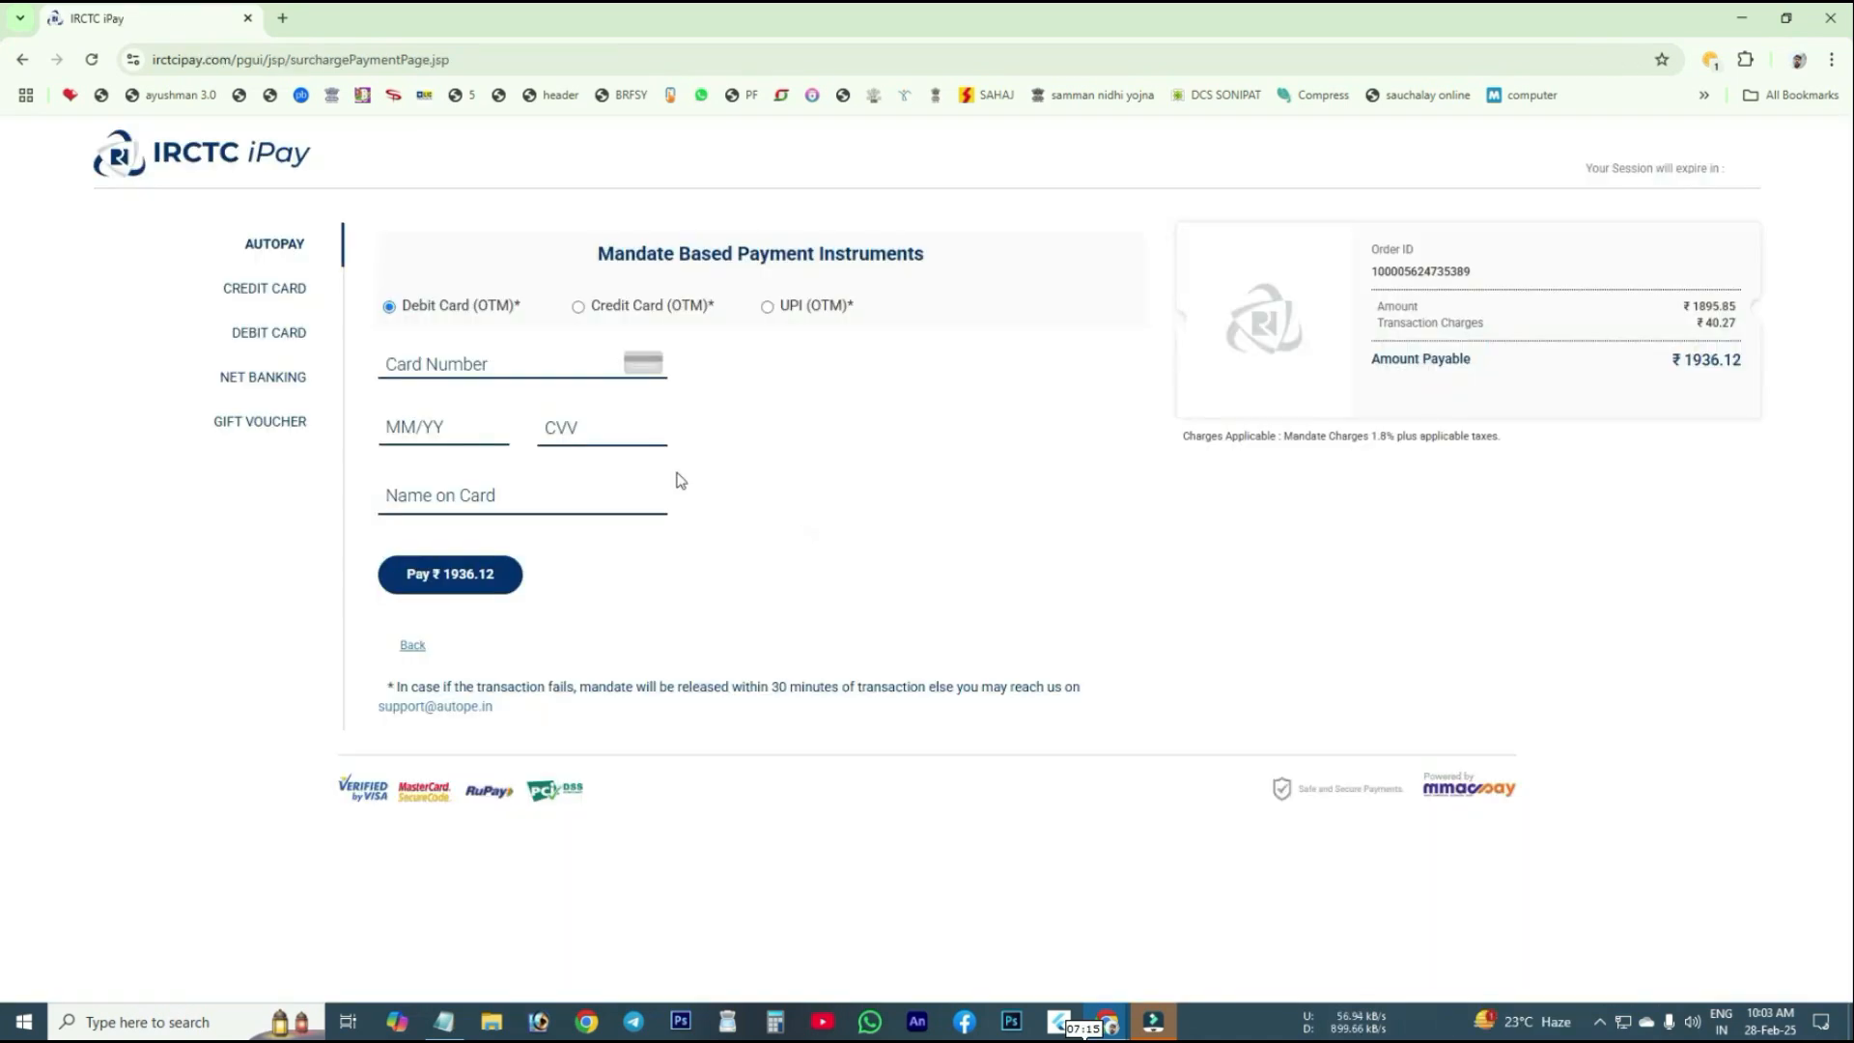
left_click(769, 306)
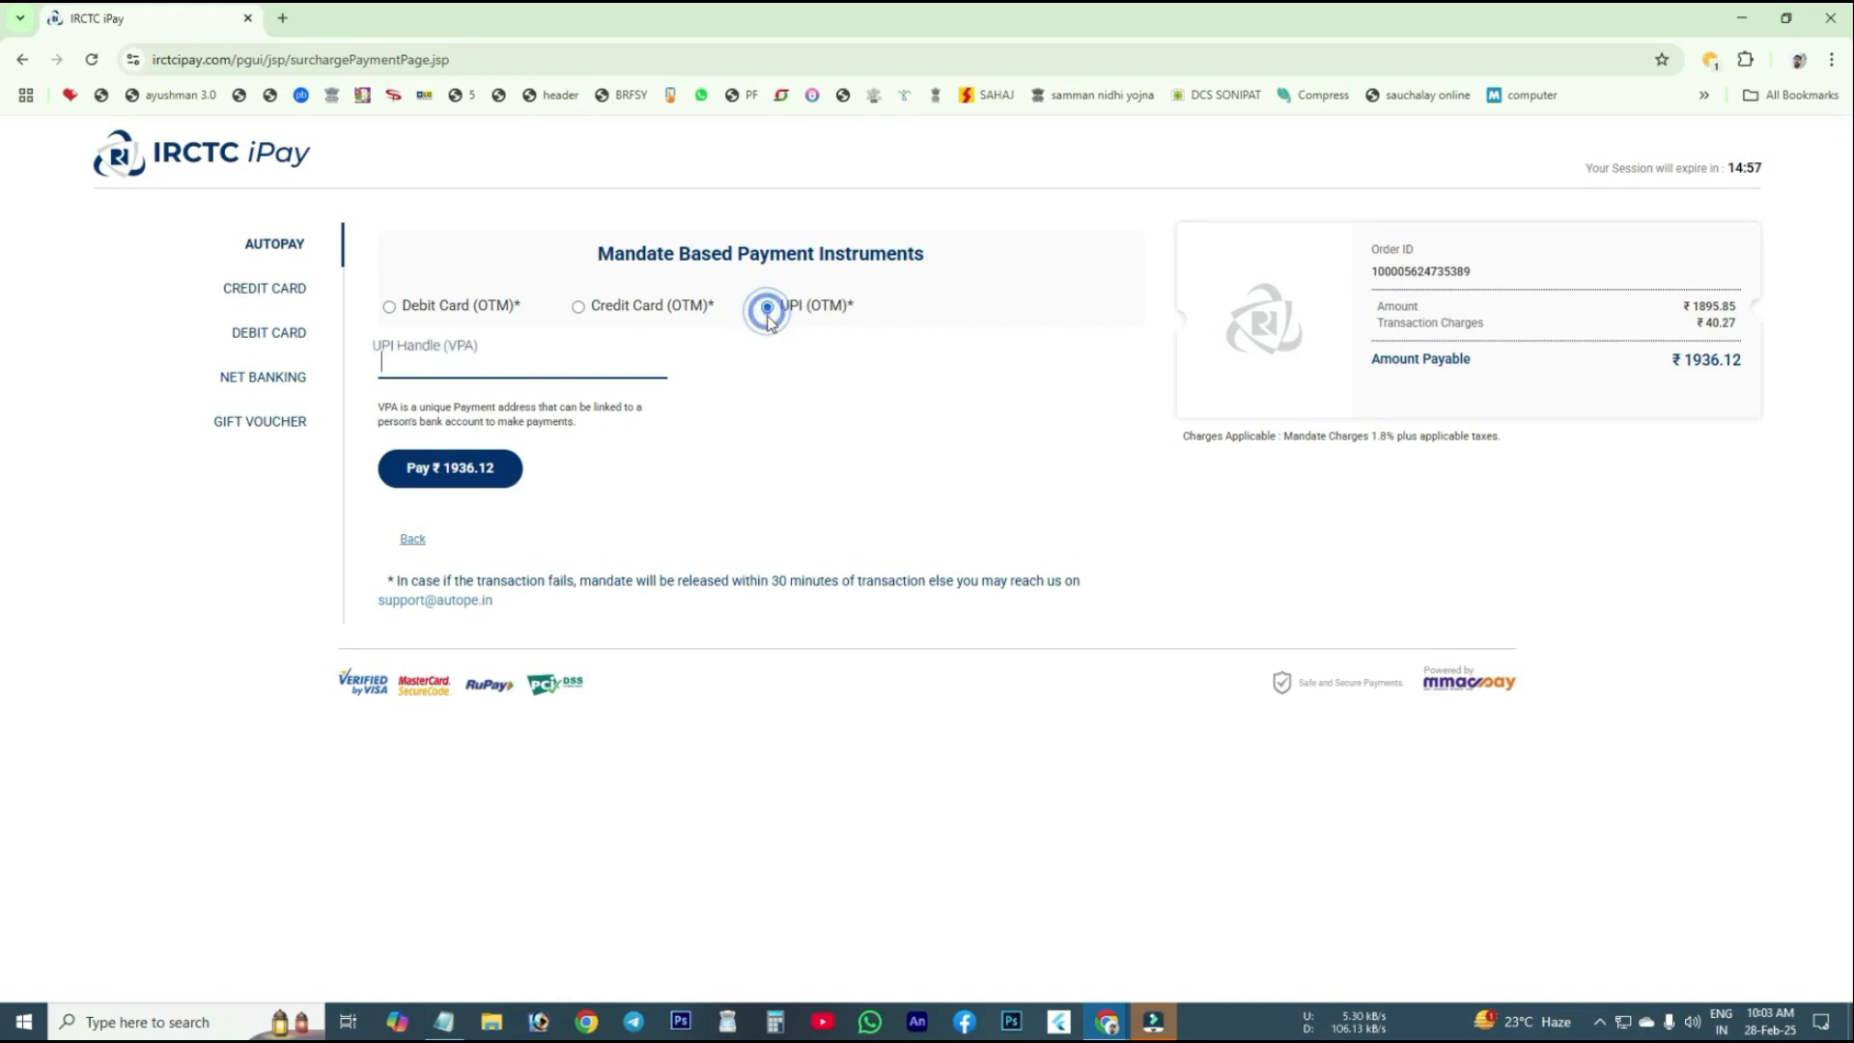
- Enter the payer's UPI handle and pay for the ticket, and decline the VIKALP scheme terms after the booking
left_click(619, 368)
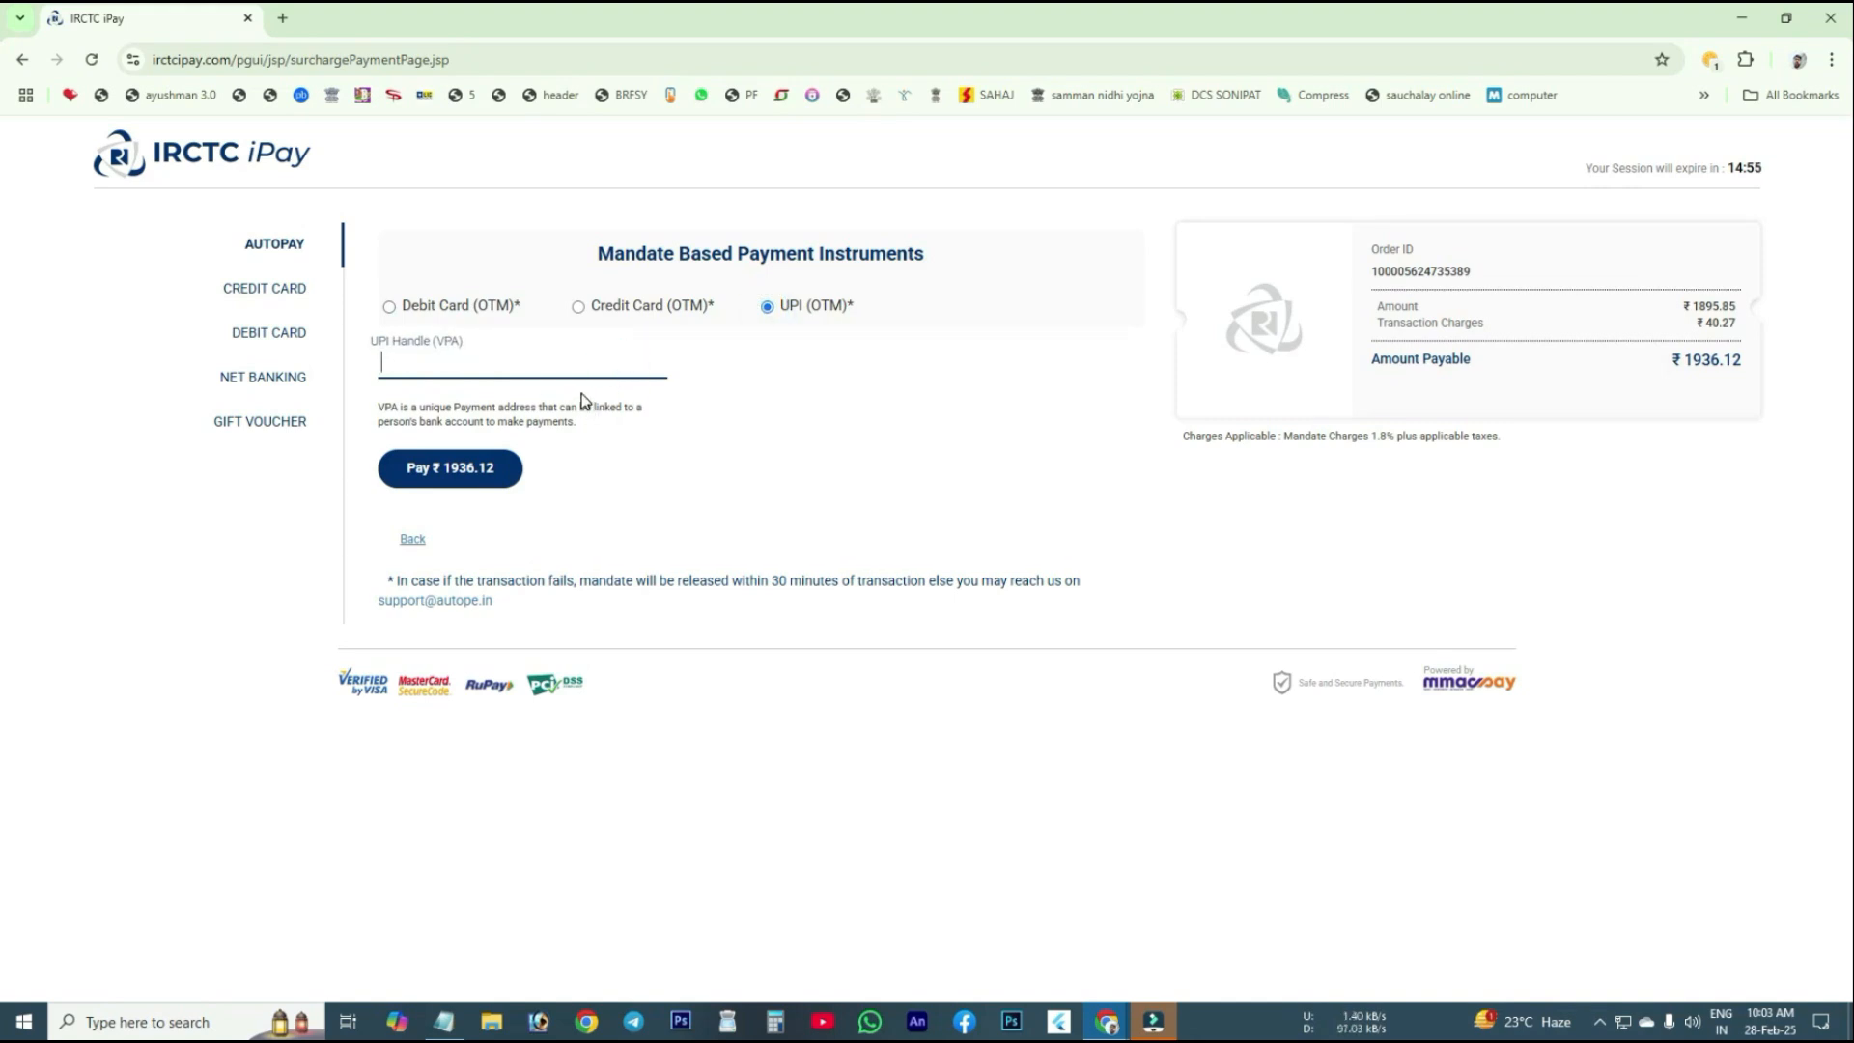
type("a")
left_click(419, 471)
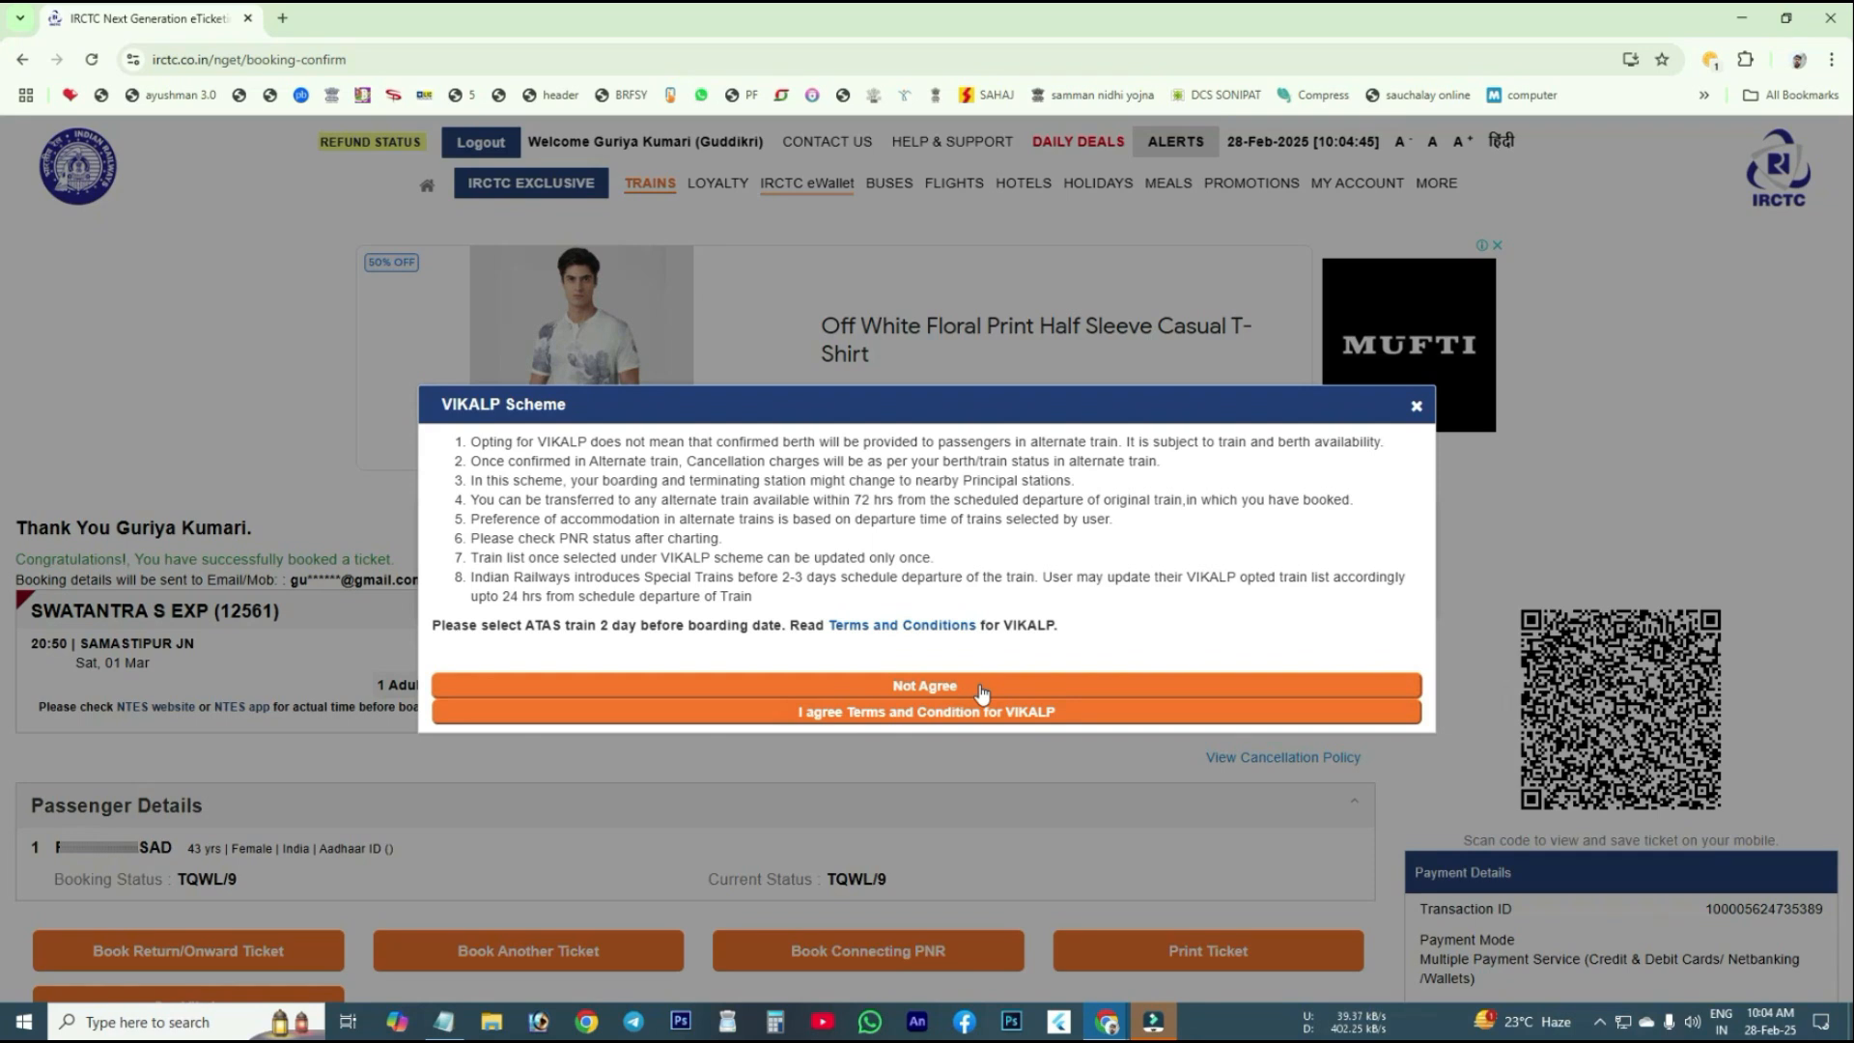
left_click(981, 685)
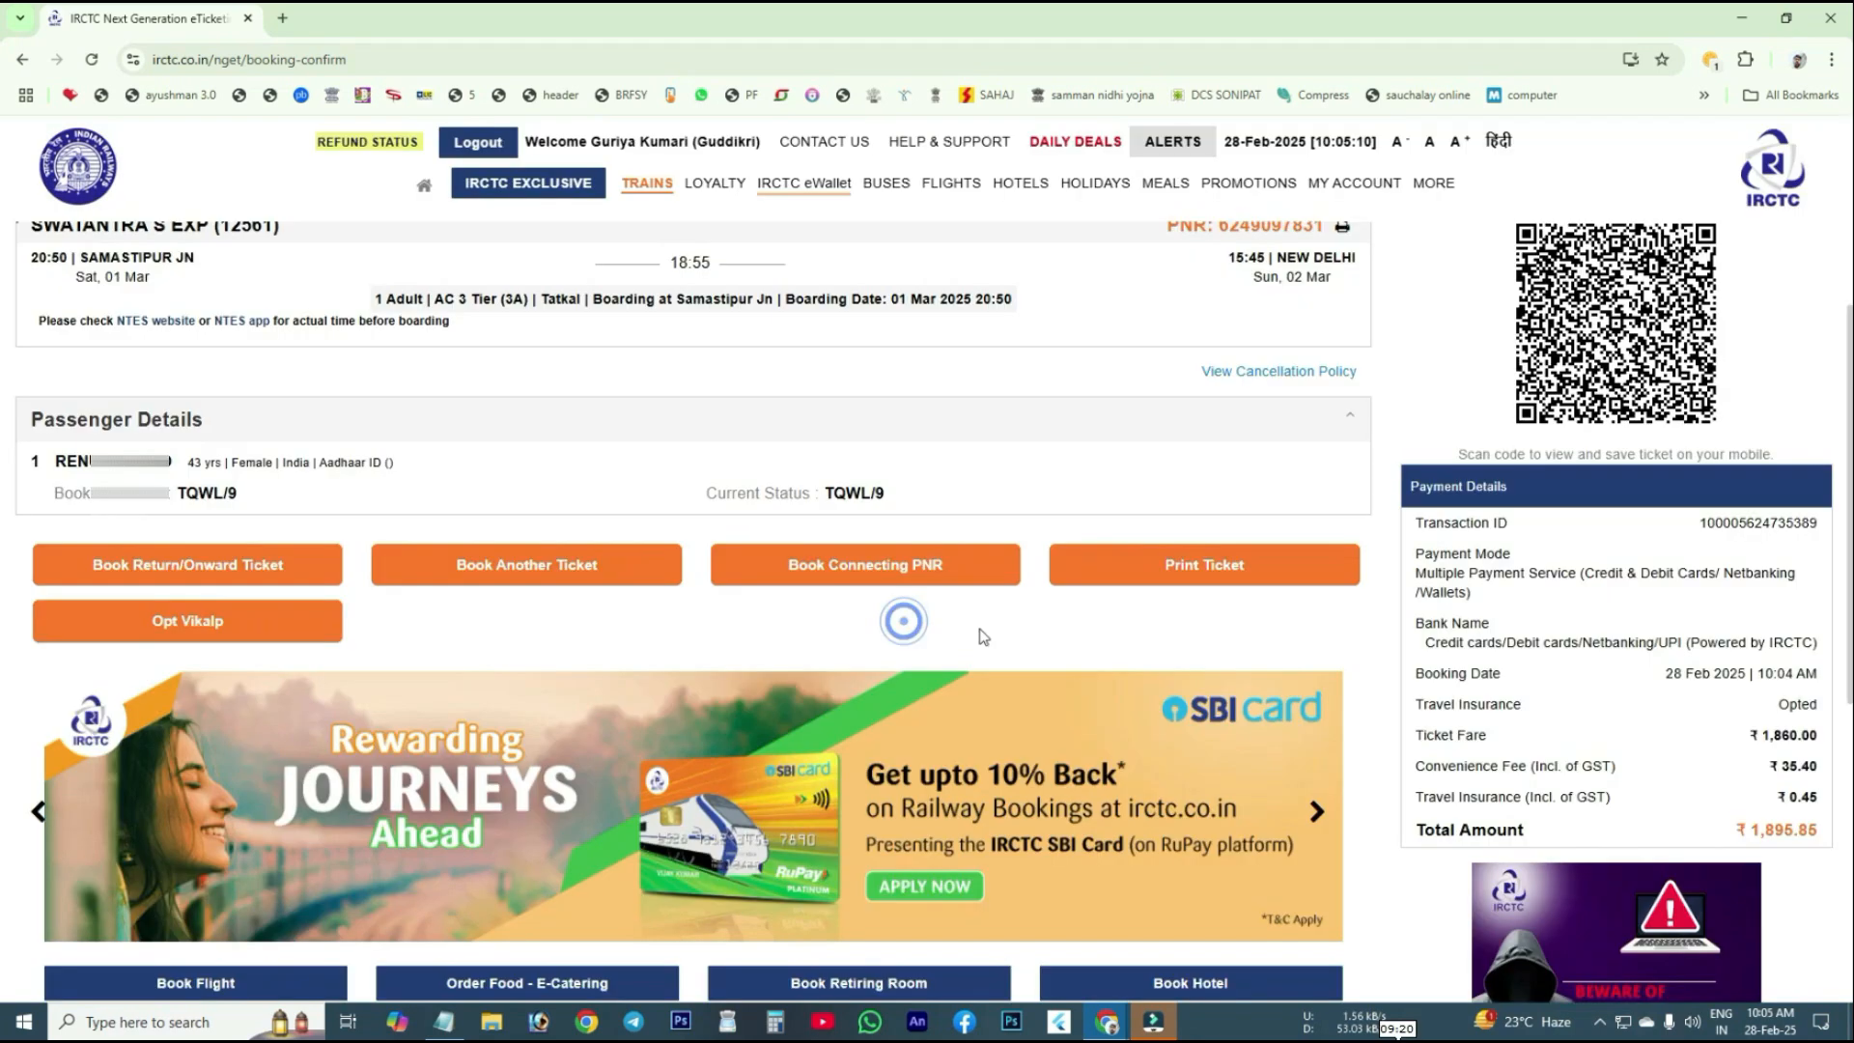